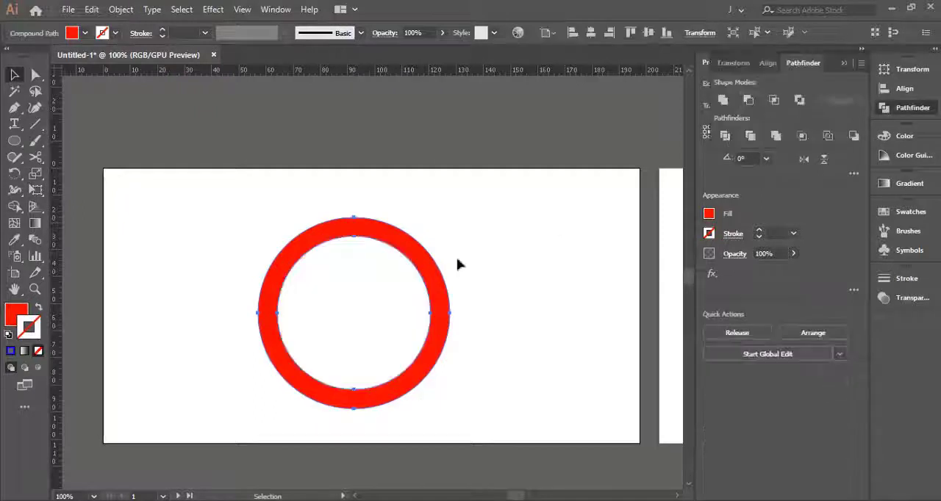
- Draw a vertical line about 71 mm long through the left part of the red ring
{"action": "left_click", "coordinate": [458, 266]}
{"action": "left_click", "coordinate": [35, 126]}
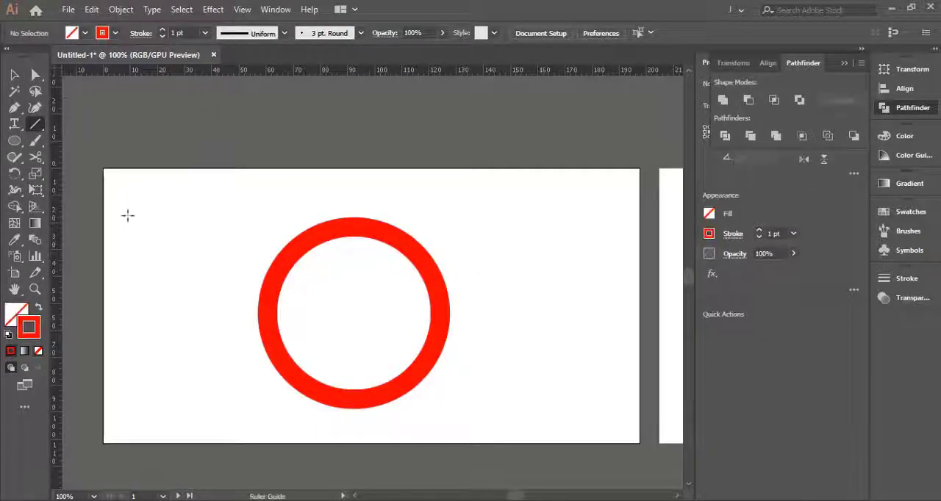
{"action": "left_click_drag", "start_coordinate": [309, 209], "coordinate": [311, 209]}
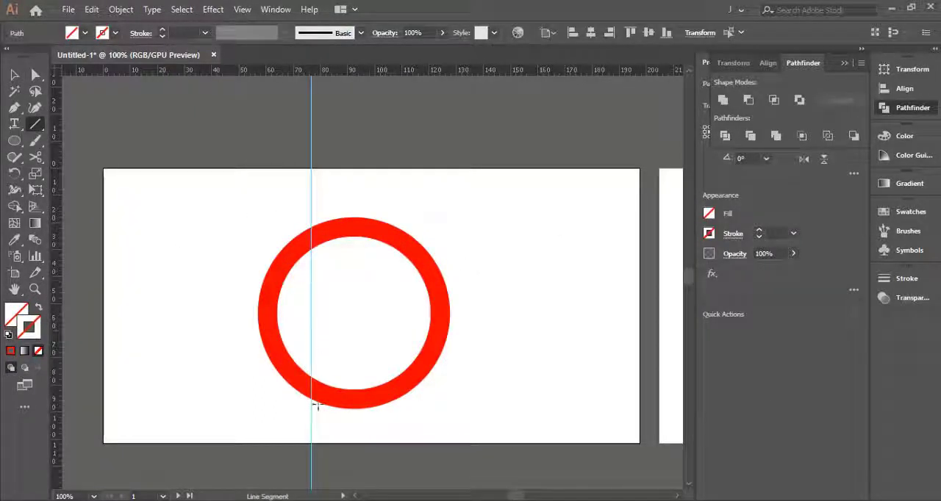
{"action": "left_click_drag", "start_coordinate": [317, 406], "coordinate": [311, 419]}
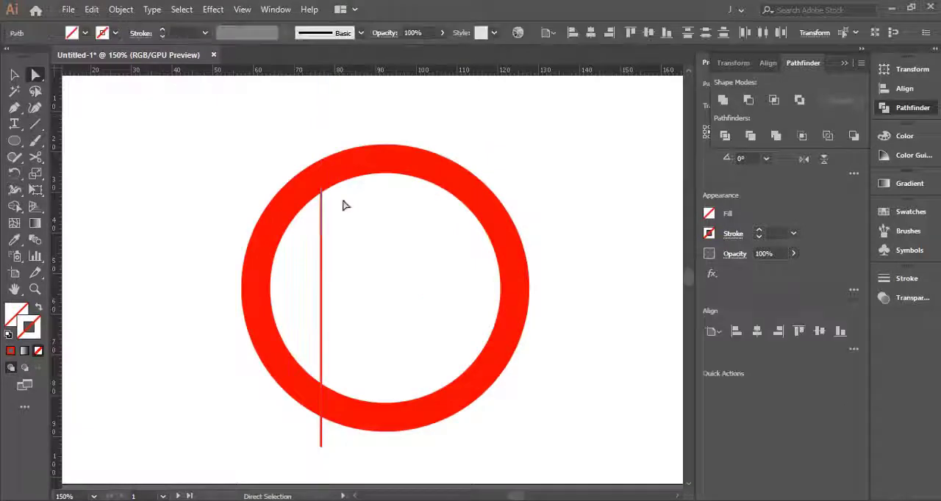
{"action": "left_click", "coordinate": [321, 219]}
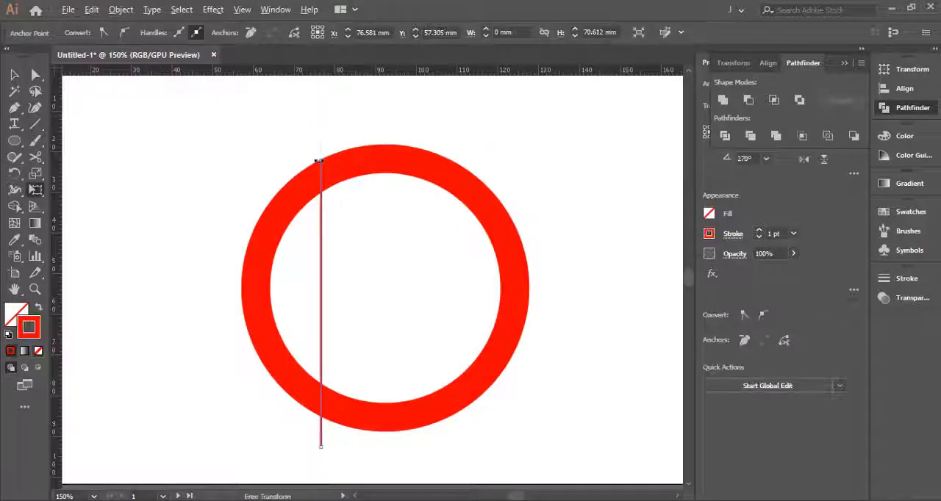
- Stretch the vertical line upward with Free Transform so it extends beyond the ring's upper edge
{"action": "key", "text": "ctrl+minus"}
{"action": "key", "text": "v"}
{"action": "left_click_drag", "start_coordinate": [334, 238], "coordinate": [294, 265]}
{"action": "left_click", "coordinate": [310, 270]}
{"action": "key", "text": "e"}
{"action": "left_click_drag", "start_coordinate": [313, 204], "coordinate": [315, 176]}
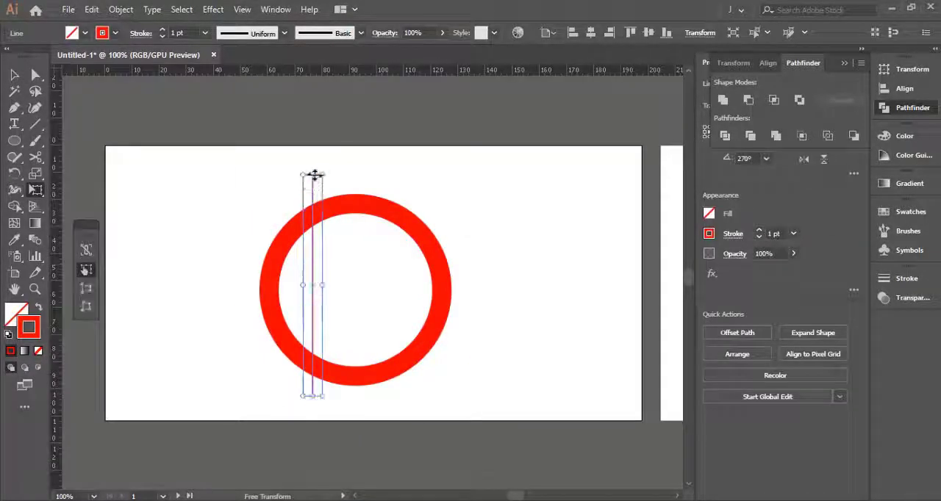
- Divide the ring along the vertical line and delete the larger right segment, keeping the left arc
{"action": "key", "text": "v"}
{"action": "left_click", "coordinate": [120, 9]}
{"action": "mouse_move", "coordinate": [221, 319]}
{"action": "left_click", "coordinate": [412, 454]}
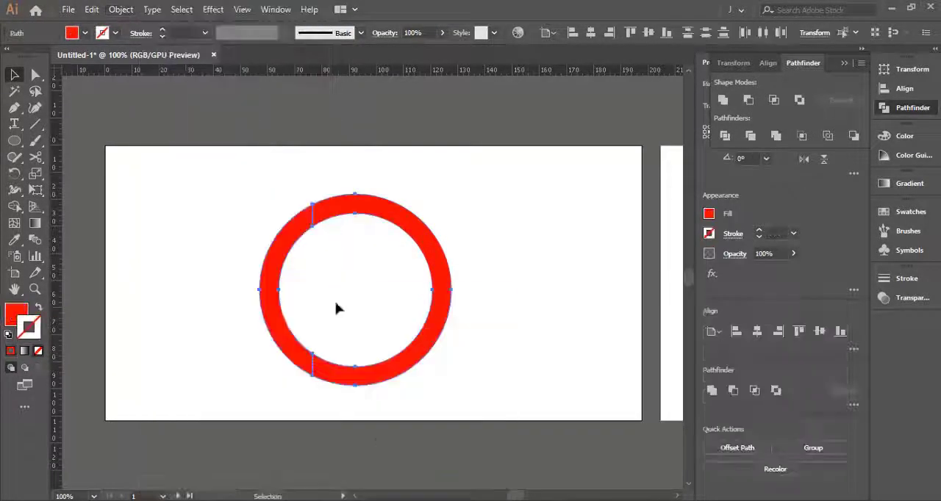
{"action": "scroll", "coordinate": [323, 276], "scroll_direction": "up", "scroll_amount": 1}
{"action": "left_click", "coordinate": [324, 275]}
{"action": "key", "text": "a"}
{"action": "left_click", "coordinate": [424, 169]}
{"action": "key", "text": "Delete"}
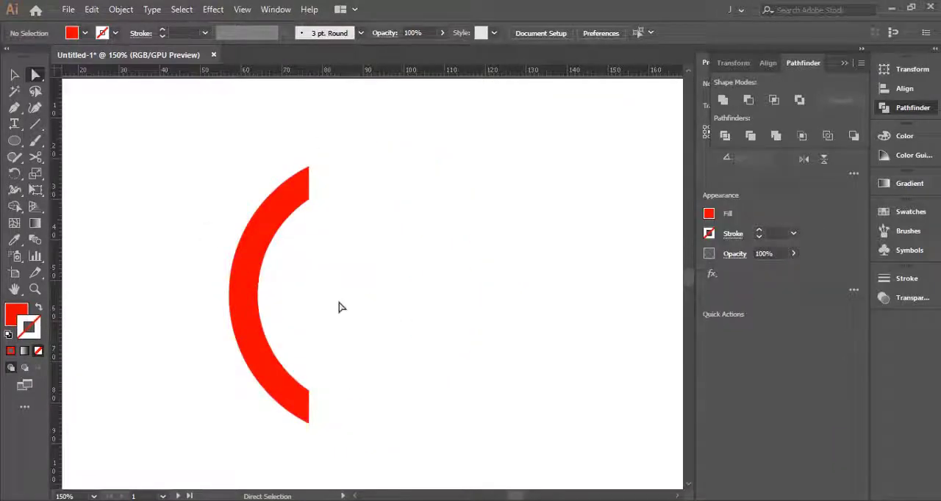
- Duplicate the left arc to its right and reflect the copy across the vertical axis so the two arcs face each other
{"action": "key", "text": "v"}
{"action": "left_click", "coordinate": [247, 294]}
{"action": "left_click", "coordinate": [91, 9]}
{"action": "left_click", "coordinate": [115, 76]}
{"action": "left_click", "coordinate": [91, 9]}
{"action": "left_click", "coordinate": [140, 107]}
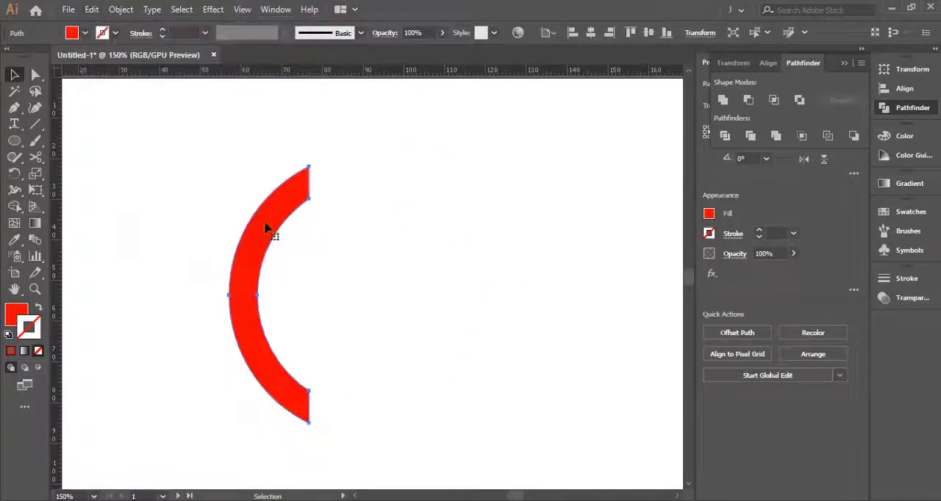
{"action": "right_click", "coordinate": [552, 239]}
{"action": "left_click", "coordinate": [736, 463]}
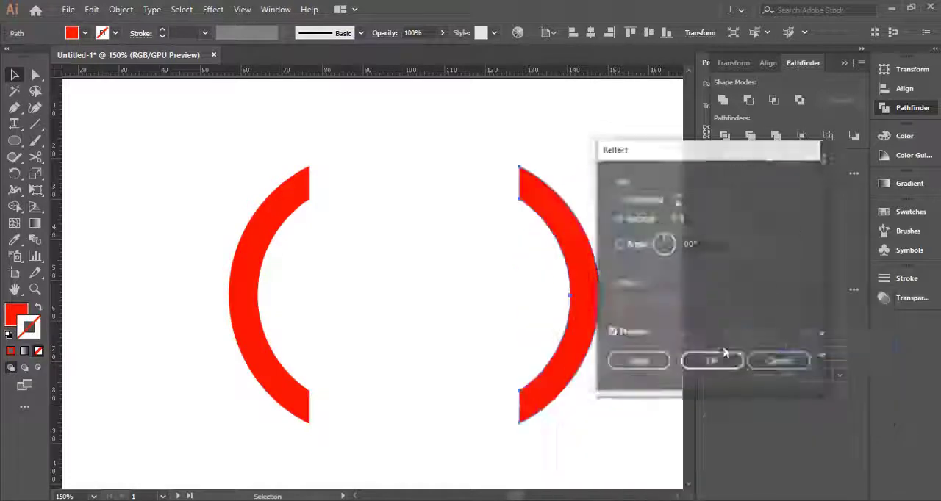
{"action": "left_click", "coordinate": [710, 361]}
{"action": "left_click", "coordinate": [379, 262]}
{"action": "scroll", "coordinate": [401, 258], "scroll_direction": "down", "scroll_amount": 1}
{"action": "scroll", "coordinate": [413, 256], "scroll_direction": "up", "scroll_amount": 1}
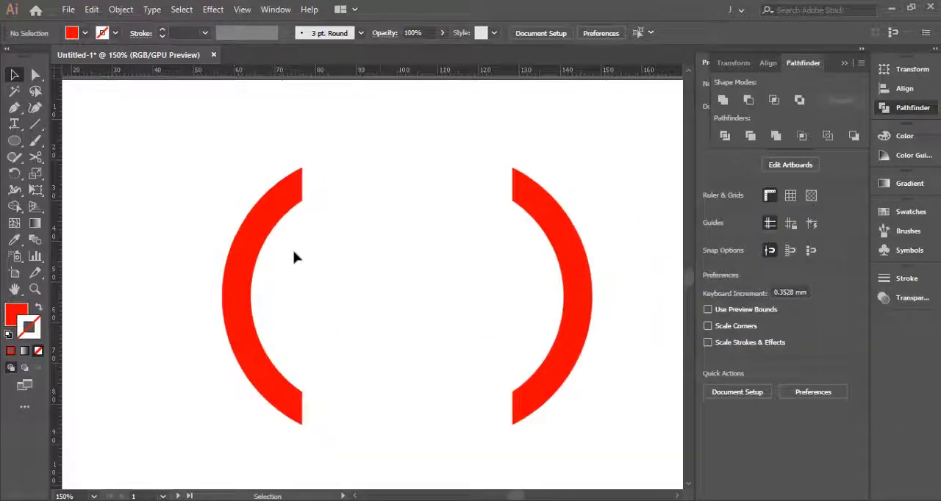
- Place horizontal guides at the arcs' upper and lower tips and vertical guides along their cut ends
{"action": "right_click", "coordinate": [15, 140]}
{"action": "left_click", "coordinate": [70, 143]}
{"action": "scroll", "coordinate": [375, 205], "scroll_direction": "down", "scroll_amount": 2}
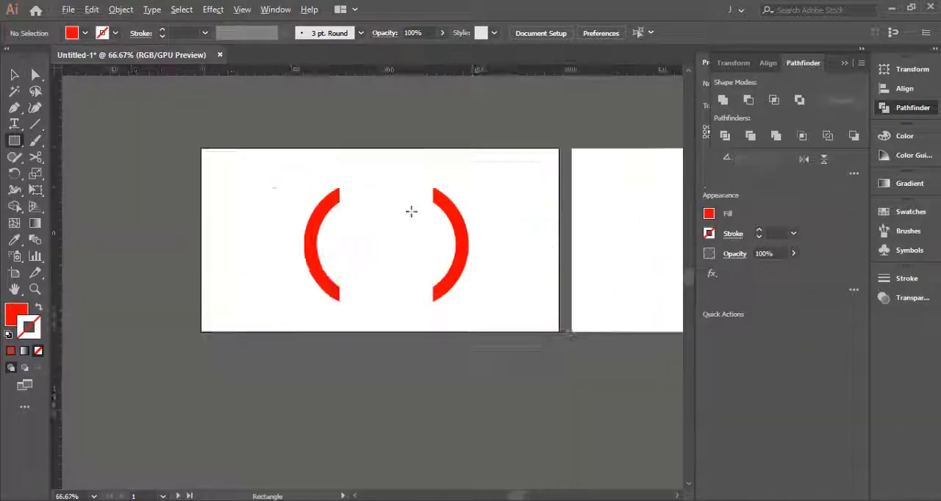
{"action": "left_click_drag", "start_coordinate": [529, 233], "coordinate": [517, 257]}
{"action": "scroll", "coordinate": [334, 224], "scroll_direction": "up", "scroll_amount": 1}
{"action": "scroll", "coordinate": [365, 220], "scroll_direction": "up", "scroll_amount": 1}
{"action": "left_click_drag", "start_coordinate": [389, 236], "coordinate": [361, 204]}
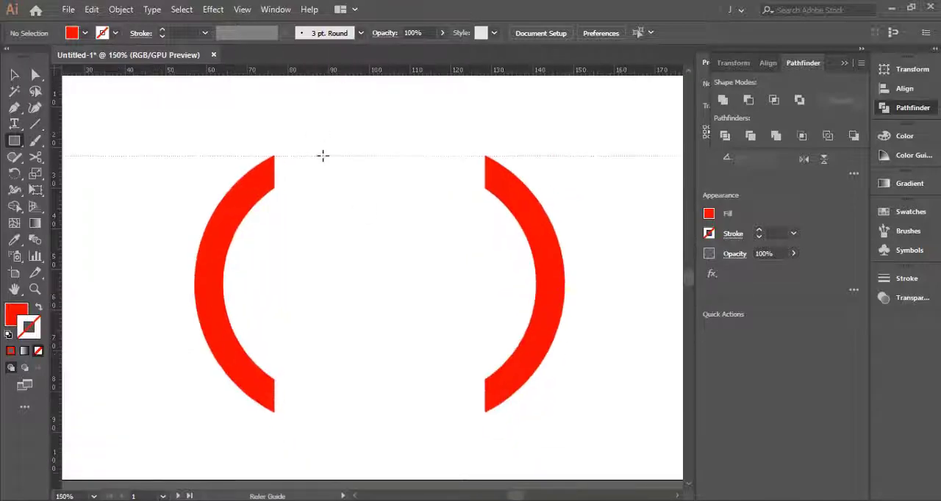
{"action": "left_click_drag", "start_coordinate": [322, 156], "coordinate": [323, 155]}
{"action": "left_click_drag", "start_coordinate": [319, 70], "coordinate": [315, 404]}
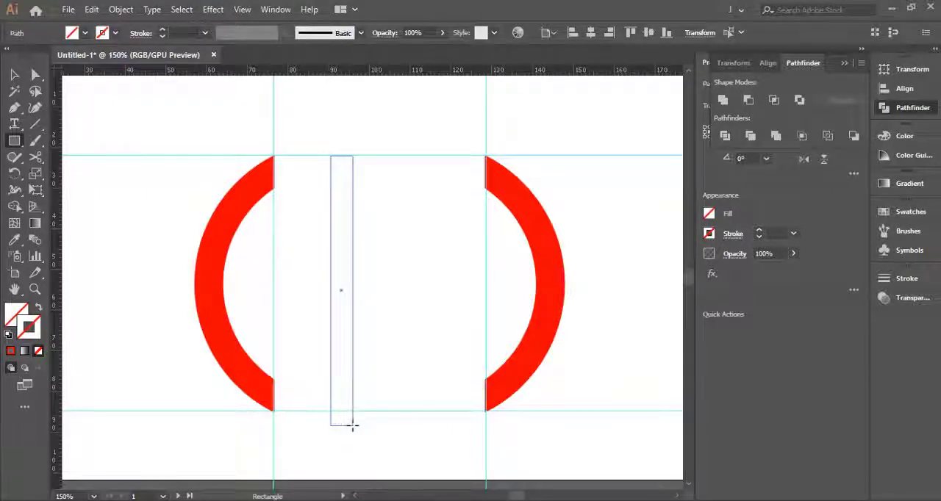
- Draw a narrow vertical rectangle between the arcs and fill it red without a stroke
{"action": "left_click_drag", "start_coordinate": [352, 425], "coordinate": [353, 426]}
{"action": "left_click", "coordinate": [10, 351]}
{"action": "left_click", "coordinate": [39, 307]}
{"action": "key", "text": "v"}
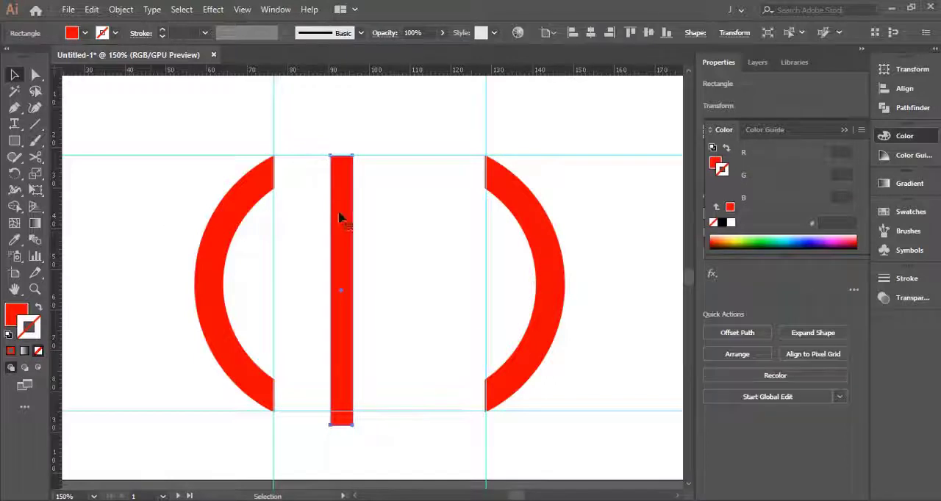
- Match the bar's width to the left arc's thickness and place it between the arcs, standing on the lower guide
{"action": "left_click_drag", "start_coordinate": [215, 222], "coordinate": [210, 280]}
{"action": "key", "text": "e"}
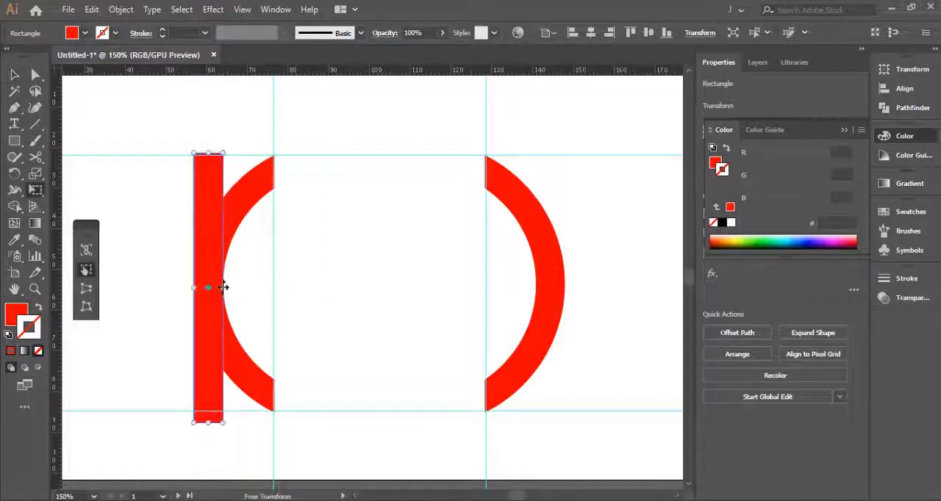
{"action": "scroll", "coordinate": [223, 287], "scroll_direction": "up", "scroll_amount": 3}
{"action": "scroll", "coordinate": [232, 287], "scroll_direction": "down", "scroll_amount": 3}
{"action": "left_click_drag", "start_coordinate": [257, 279], "coordinate": [353, 276]}
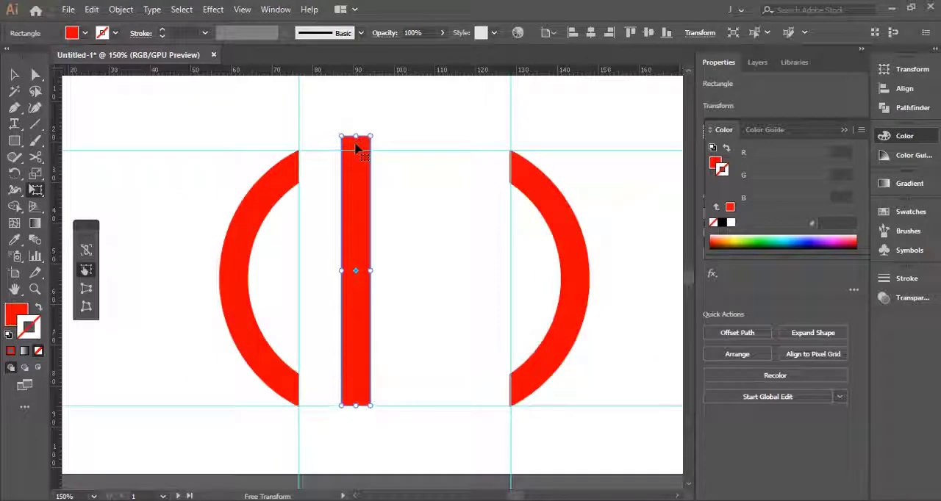
- Extend the bar further above the upper guide and duplicate it alongside as a second vertical bar
{"action": "key", "text": "v"}
{"action": "left_click", "coordinate": [419, 220]}
{"action": "left_click_drag", "start_coordinate": [419, 221], "coordinate": [403, 222]}
{"action": "left_click_drag", "start_coordinate": [346, 220], "coordinate": [403, 222]}
- Move the right arc closer to the bars and shift the right vertical guide to the arc's cut edge
{"action": "left_click_drag", "start_coordinate": [565, 230], "coordinate": [549, 230]}
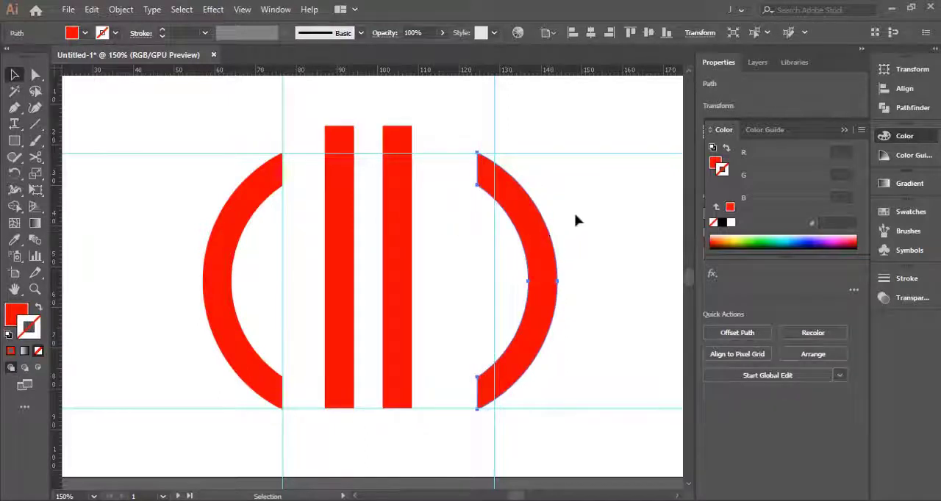
{"action": "left_click", "coordinate": [576, 221]}
{"action": "left_click", "coordinate": [495, 231]}
{"action": "key", "text": "Left"}
{"action": "key", "text": "Left"}
{"action": "key", "text": "Left"}
{"action": "key", "text": "Left"}
{"action": "key", "text": "Left"}
{"action": "key", "text": "Left"}
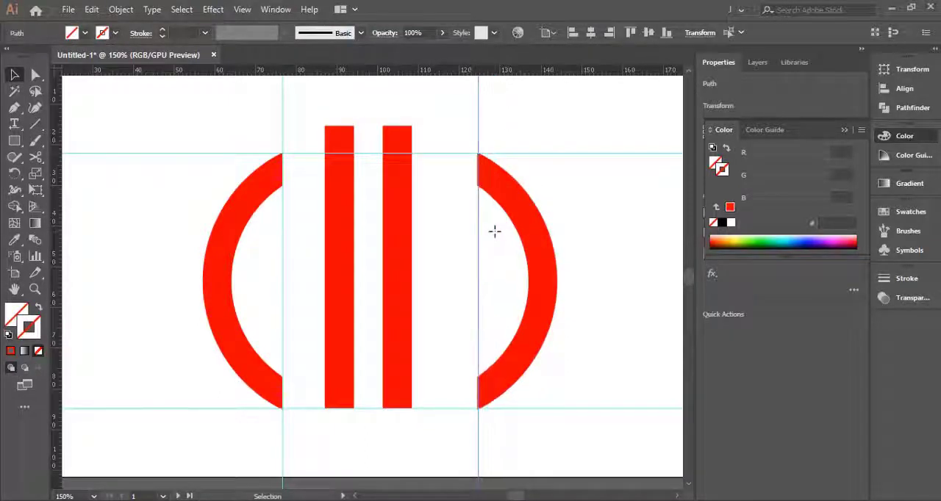
- Nudge both vertical bars to the right to balance their spacing between the two arcs
{"action": "left_click", "coordinate": [456, 224]}
{"action": "left_click", "coordinate": [405, 233]}
{"action": "key", "text": "Right"}
{"action": "key", "text": "Right"}
{"action": "key", "text": "Right"}
{"action": "key", "text": "Right"}
{"action": "key", "text": "Right"}
{"action": "key", "text": "Right"}
{"action": "key", "text": "Right"}
{"action": "key", "text": "Right"}
{"action": "key", "text": "Right"}
{"action": "left_click", "coordinate": [441, 233]}
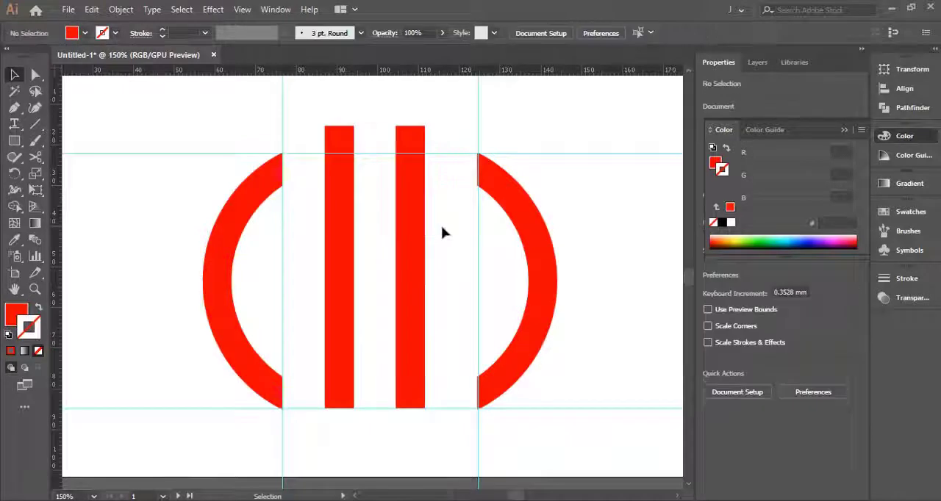
{"action": "left_click", "coordinate": [348, 247]}
{"action": "key", "text": "Right"}
{"action": "key", "text": "Right"}
{"action": "left_click", "coordinate": [441, 259]}
- Draw a spacer rectangle just under the lower guide, spanning the gap from the right bar to the right arc
{"action": "key", "text": "m"}
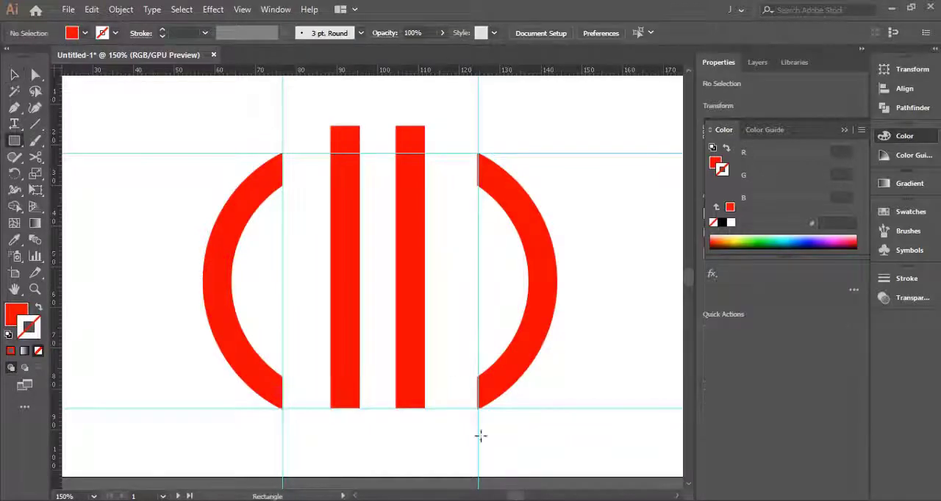
{"action": "scroll", "coordinate": [476, 411], "scroll_direction": "up", "scroll_amount": 1}
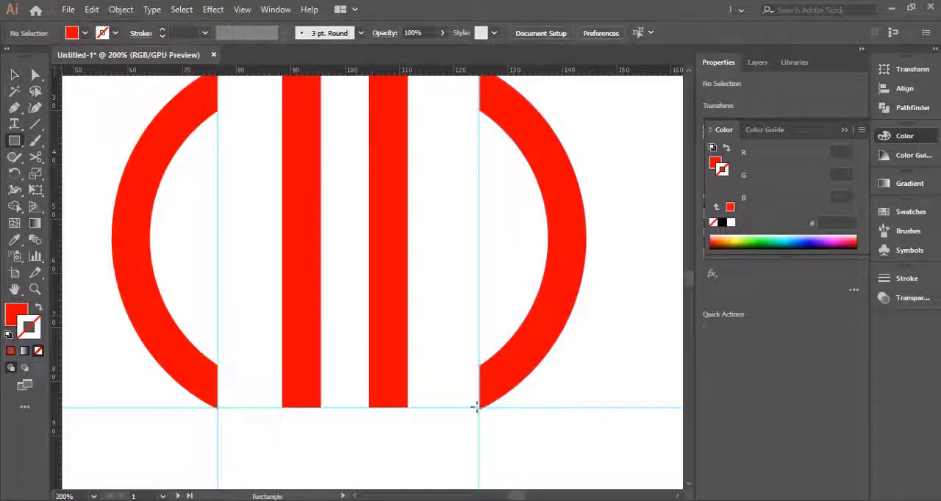
{"action": "scroll", "coordinate": [481, 408], "scroll_direction": "up", "scroll_amount": 2}
{"action": "left_click_drag", "start_coordinate": [340, 438], "coordinate": [340, 438]}
{"action": "key", "text": "v"}
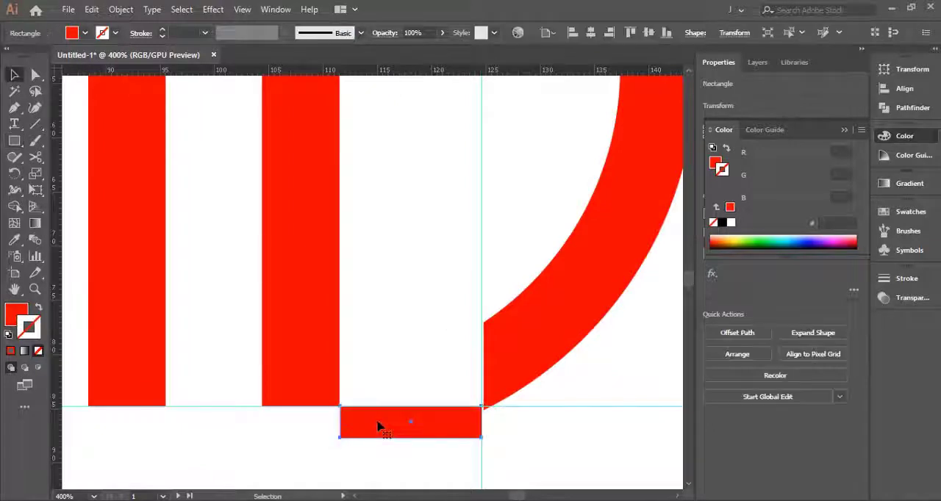
- Move the spacer beside the left arc's cut edge and align the left bar with the spacer's other end
{"action": "left_click_drag", "start_coordinate": [206, 417], "coordinate": [408, 410]}
{"action": "key", "text": "space"}
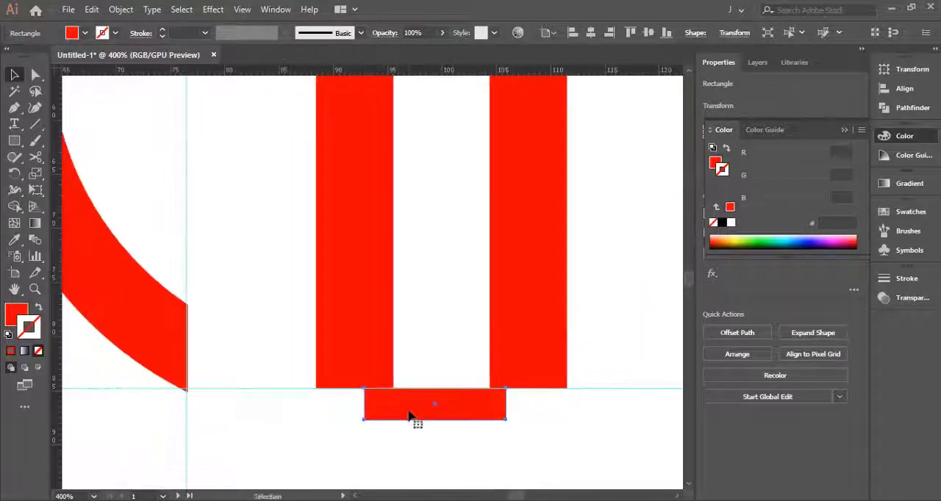
{"action": "left_click_drag", "start_coordinate": [233, 395], "coordinate": [228, 395]}
{"action": "scroll", "coordinate": [261, 330], "scroll_direction": "down", "scroll_amount": 3}
{"action": "scroll", "coordinate": [286, 328], "scroll_direction": "up", "scroll_amount": 2}
{"action": "left_click_drag", "start_coordinate": [276, 332], "coordinate": [286, 333]}
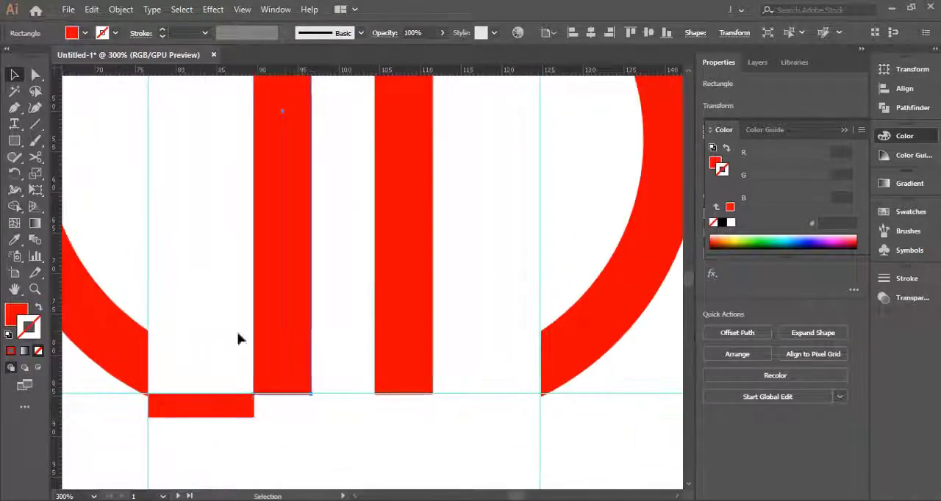
{"action": "left_click", "coordinate": [237, 332]}
- Delete the spacer rectangle under the lower guide
{"action": "scroll", "coordinate": [268, 371], "scroll_direction": "up", "scroll_amount": 2}
{"action": "scroll", "coordinate": [272, 376], "scroll_direction": "down", "scroll_amount": 4}
{"action": "left_click", "coordinate": [258, 422]}
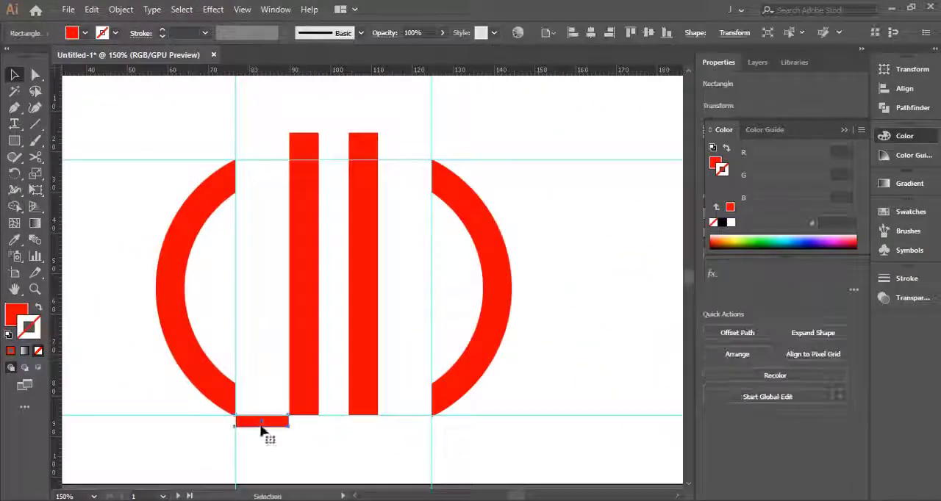
{"action": "key", "text": "Delete"}
- Duplicate the left bar, then shorten and rotate the copy into a horizontal crossbar joining the left arc to the bar
{"action": "left_click", "coordinate": [293, 241]}
{"action": "left_click_drag", "start_coordinate": [276, 241], "coordinate": [261, 241]}
{"action": "key", "text": "e"}
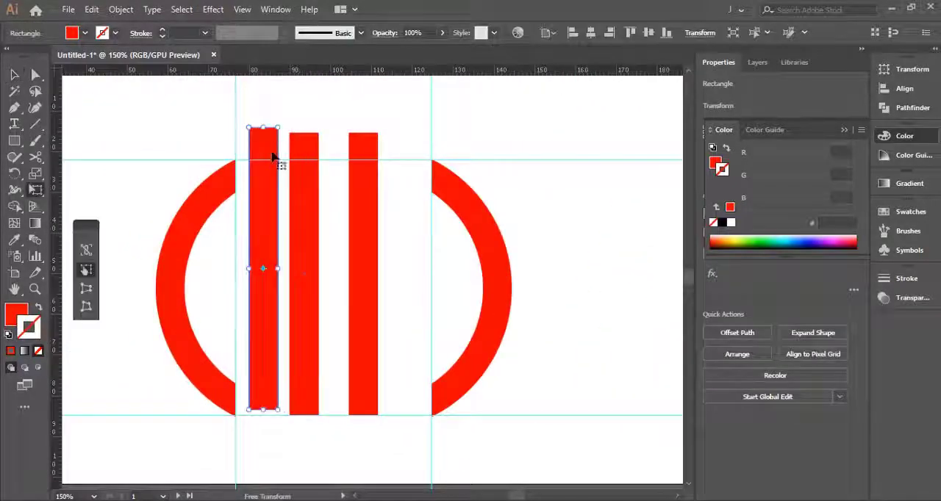
{"action": "left_click_drag", "start_coordinate": [263, 133], "coordinate": [284, 351]}
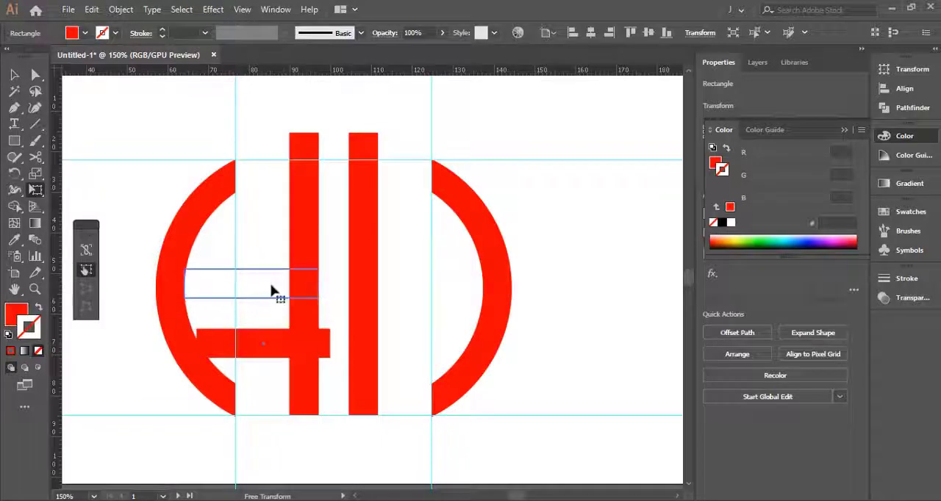
{"action": "left_click_drag", "start_coordinate": [269, 287], "coordinate": [269, 289]}
{"action": "left_click", "coordinate": [259, 246]}
{"action": "key", "text": "v"}
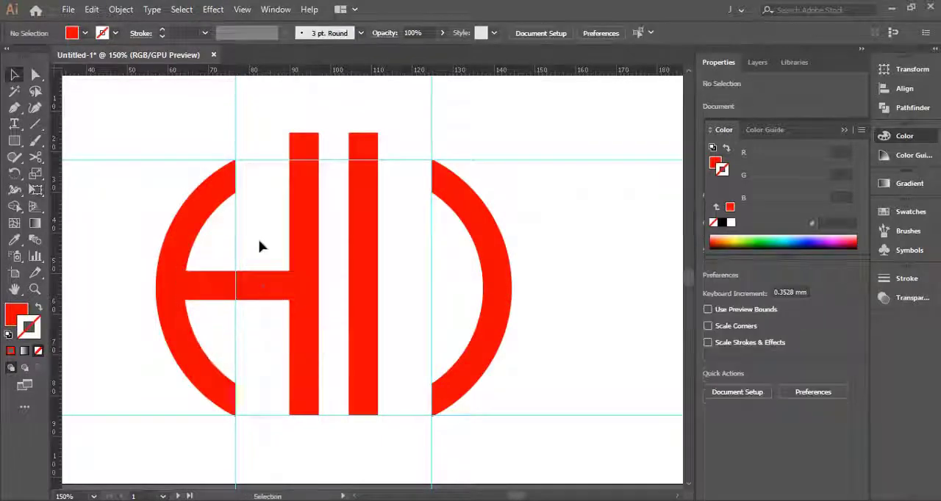
{"action": "left_click", "coordinate": [297, 254]}
{"action": "left_click", "coordinate": [272, 281], "text": "shift"}
{"action": "left_click", "coordinate": [248, 226]}
{"action": "scroll", "coordinate": [280, 232], "scroll_direction": "down", "scroll_amount": 2}
{"action": "scroll", "coordinate": [328, 235], "scroll_direction": "up", "scroll_amount": 2}
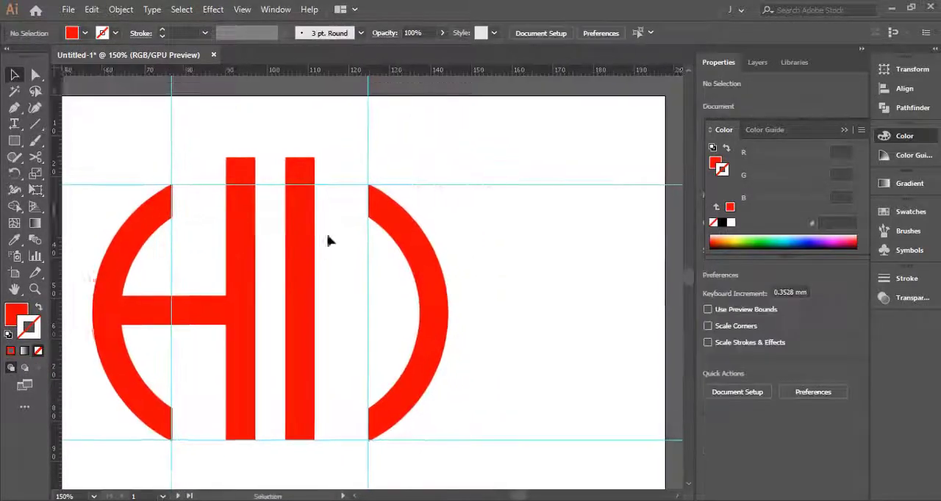
{"action": "scroll", "coordinate": [328, 237], "scroll_direction": "down", "scroll_amount": 2}
- Duplicate the crossbar into the gap before the right arc, then shorten and rotate the copy into a diagonal stroke
{"action": "scroll", "coordinate": [331, 232], "scroll_direction": "up", "scroll_amount": 2}
{"action": "scroll", "coordinate": [336, 220], "scroll_direction": "up", "scroll_amount": 1}
{"action": "left_click", "coordinate": [155, 343]}
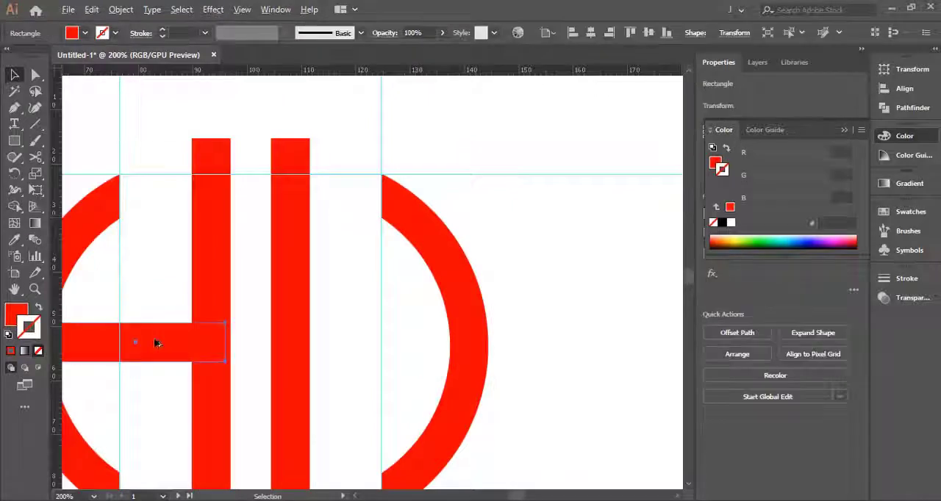
{"action": "left_click_drag", "start_coordinate": [155, 343], "coordinate": [340, 292]}
{"action": "key", "text": "e"}
{"action": "left_click_drag", "start_coordinate": [424, 254], "coordinate": [415, 371]}
{"action": "left_click_drag", "start_coordinate": [345, 381], "coordinate": [416, 276]}
- Move the diagonal stroke's two upper anchor points onto the outer and inner corners of the right arc's upper end
{"action": "scroll", "coordinate": [363, 222], "scroll_direction": "up", "scroll_amount": 1}
{"action": "key", "text": "a"}
{"action": "left_click", "coordinate": [320, 149]}
{"action": "scroll", "coordinate": [321, 150], "scroll_direction": "up", "scroll_amount": 1}
{"action": "left_click", "coordinate": [416, 211]}
{"action": "scroll", "coordinate": [417, 277], "scroll_direction": "up", "scroll_amount": 6}
{"action": "left_click_drag", "start_coordinate": [416, 220], "coordinate": [437, 331]}
{"action": "left_click_drag", "start_coordinate": [214, 241], "coordinate": [373, 278]}
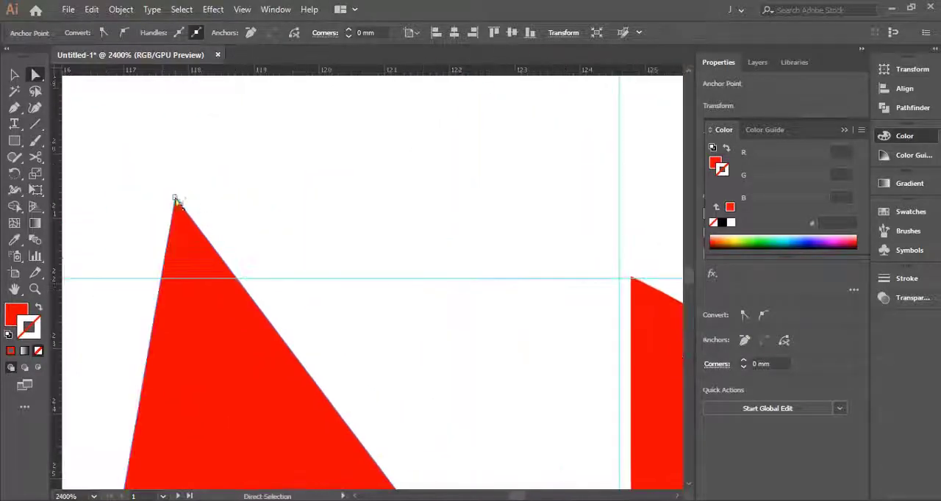
{"action": "left_click_drag", "start_coordinate": [175, 199], "coordinate": [630, 278]}
{"action": "left_click", "coordinate": [575, 296]}
{"action": "scroll", "coordinate": [575, 295], "scroll_direction": "down", "scroll_amount": 4}
{"action": "left_click_drag", "start_coordinate": [561, 441], "coordinate": [514, 256]}
{"action": "scroll", "coordinate": [514, 256], "scroll_direction": "up", "scroll_amount": 2}
{"action": "scroll", "coordinate": [514, 256], "scroll_direction": "down", "scroll_amount": 5}
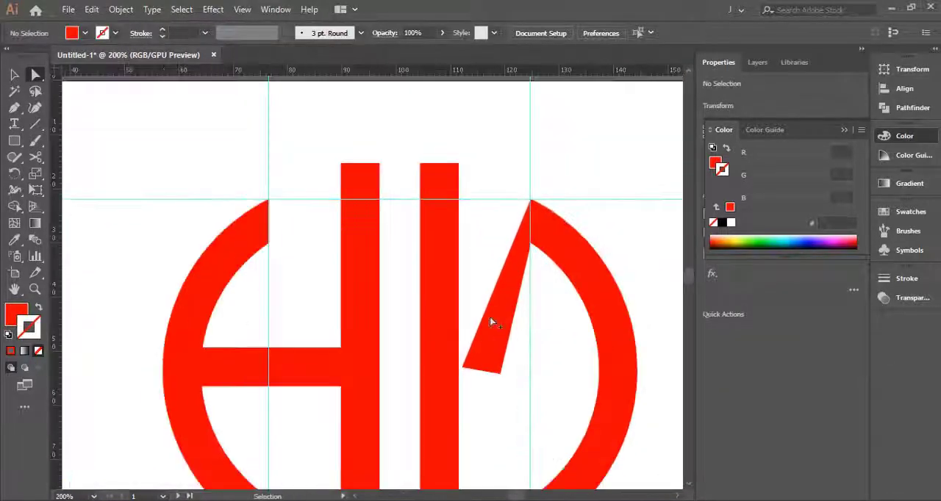
- Try to move the diagonal stroke's lower-left anchor point up and toward the right arc
{"action": "scroll", "coordinate": [480, 352], "scroll_direction": "up", "scroll_amount": 1}
{"action": "left_click", "coordinate": [401, 375]}
{"action": "left_click_drag", "start_coordinate": [480, 353], "coordinate": [422, 331]}
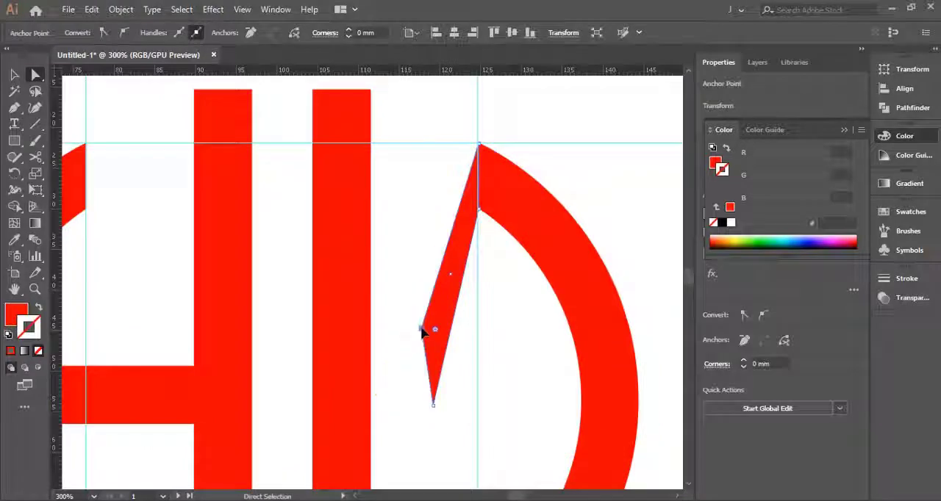
{"action": "key", "text": "ctrl+z"}
- Add a vertical guide midway between the right bar and right arc and move the diagonal's lower-left anchor point onto it
{"action": "left_click", "coordinate": [397, 234]}
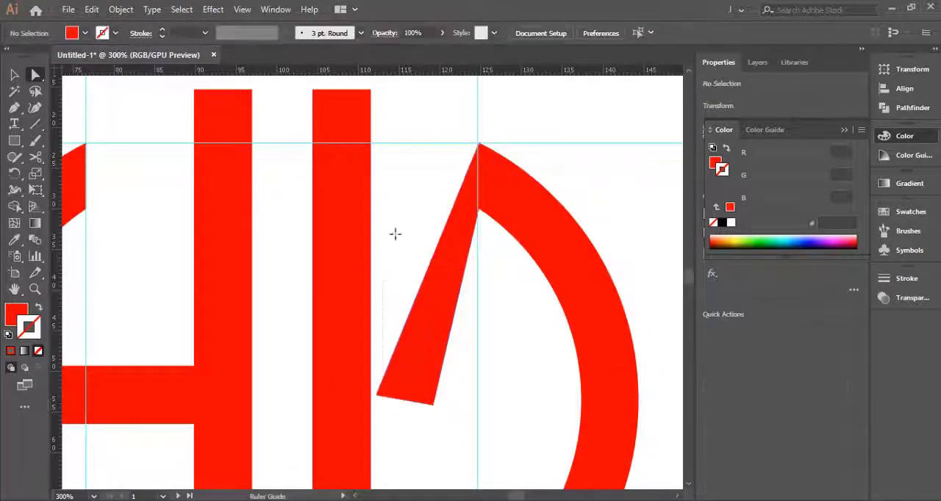
{"action": "left_click", "coordinate": [378, 398]}
{"action": "left_click_drag", "start_coordinate": [378, 397], "coordinate": [421, 317]}
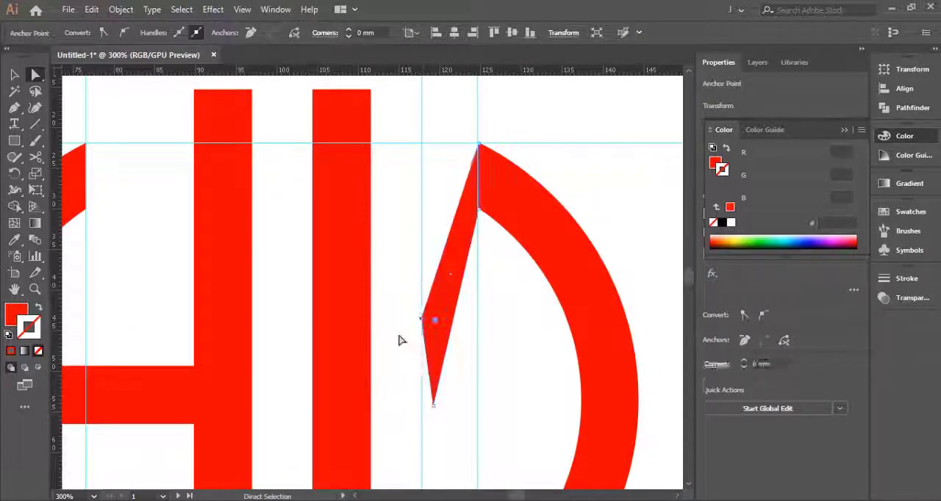
{"action": "key", "text": "alt+v"}
{"action": "left_click", "coordinate": [22, 75]}
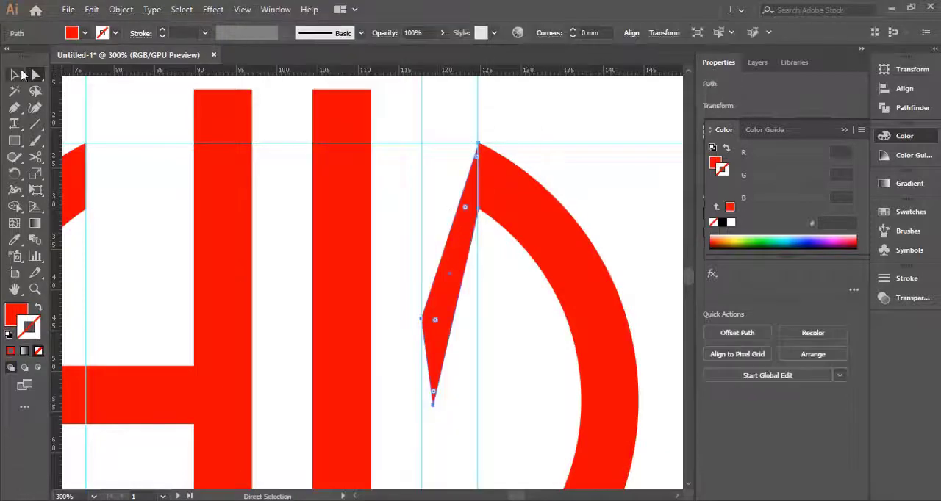
- Reflect a copy of the diagonal stroke across its vertical axis
{"action": "right_click", "coordinate": [448, 241]}
{"action": "mouse_move", "coordinate": [527, 416]}
{"action": "left_click", "coordinate": [627, 345]}
{"action": "key", "text": "Return"}
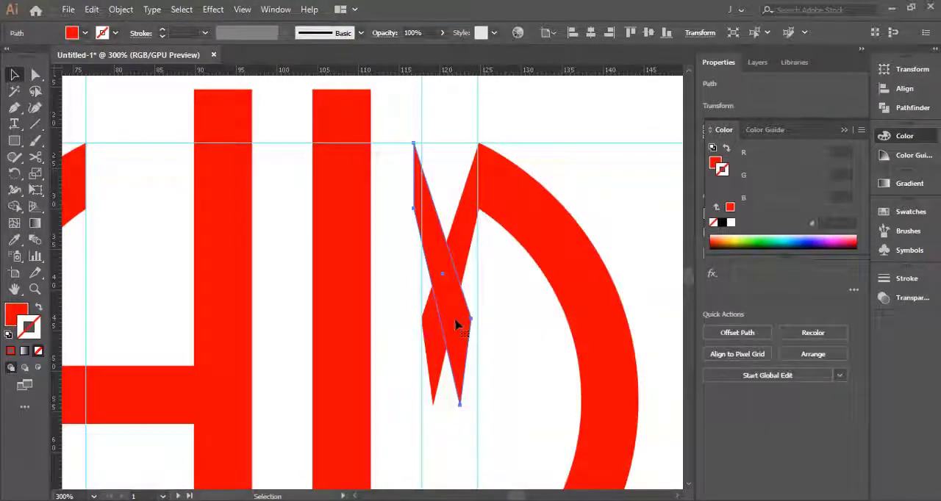
- Nudge the mirrored stroke left until it slightly overlaps the edge of the right bar
{"action": "key", "text": "Left"}
{"action": "key", "text": "Left"}
{"action": "key", "text": "Left"}
{"action": "key", "text": "Left"}
{"action": "key", "text": "Left"}
{"action": "key", "text": "Left"}
{"action": "key", "text": "Left"}
{"action": "key", "text": "Left"}
{"action": "key", "text": "Left"}
{"action": "key", "text": "Left"}
{"action": "key", "text": "Left"}
{"action": "key", "text": "Left"}
{"action": "key", "text": "Left"}
{"action": "key", "text": "Left"}
{"action": "key", "text": "Right"}
{"action": "key", "text": "Right"}
{"action": "key", "text": "Right"}
{"action": "key", "text": "Right"}
{"action": "key", "text": "Right"}
{"action": "key", "text": "Left"}
{"action": "key", "text": "Left"}
{"action": "key", "text": "Left"}
{"action": "key", "text": "Left"}
{"action": "key", "text": "Left"}
{"action": "key", "text": "Left"}
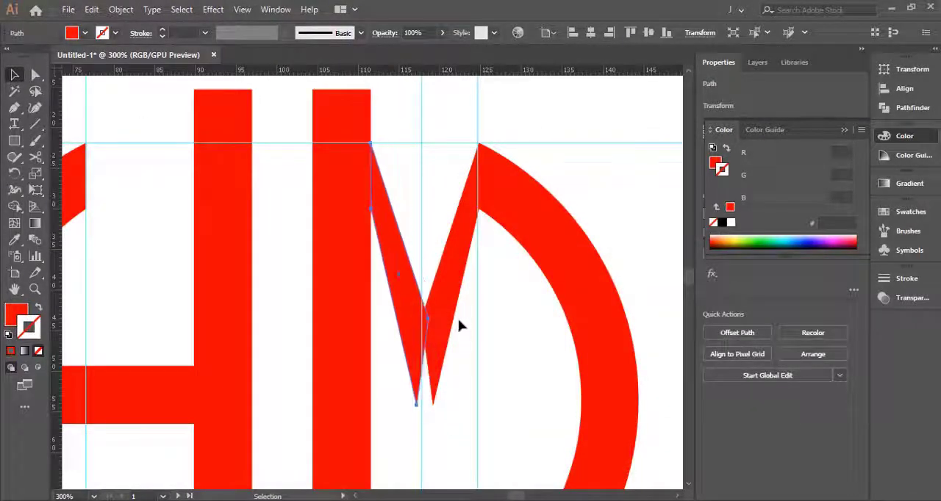
{"action": "key", "text": "Left"}
{"action": "key", "text": "Left"}
- Move the mirrored stroke's inner notch anchor point onto the vertical guide between the right bar and right arc
{"action": "scroll", "coordinate": [429, 273], "scroll_direction": "up", "scroll_amount": 3}
{"action": "left_click_drag", "start_coordinate": [378, 434], "coordinate": [372, 295]}
{"action": "scroll", "coordinate": [413, 263], "scroll_direction": "up", "scroll_amount": 3}
{"action": "key", "text": "a"}
{"action": "left_click_drag", "start_coordinate": [391, 237], "coordinate": [370, 238]}
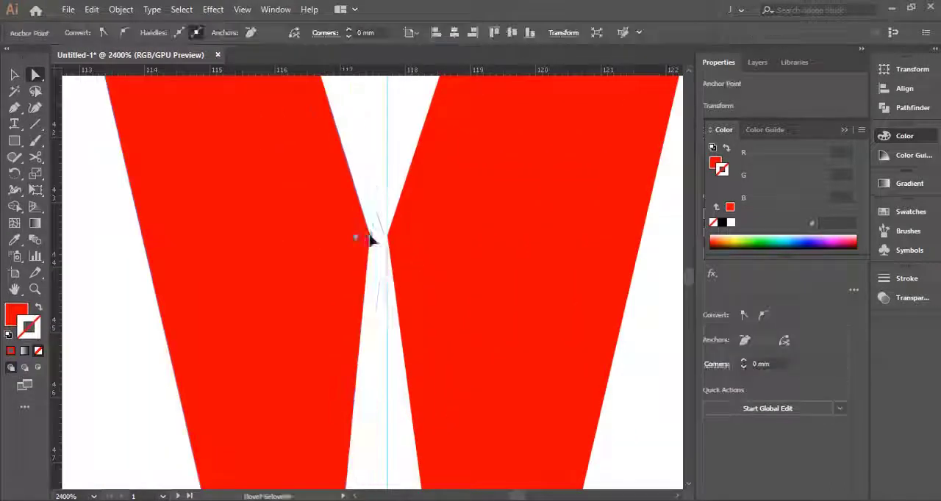
- Bring the lower tips of both diagonal strokes together on the central vertical guide
{"action": "scroll", "coordinate": [346, 234], "scroll_direction": "down", "scroll_amount": 2}
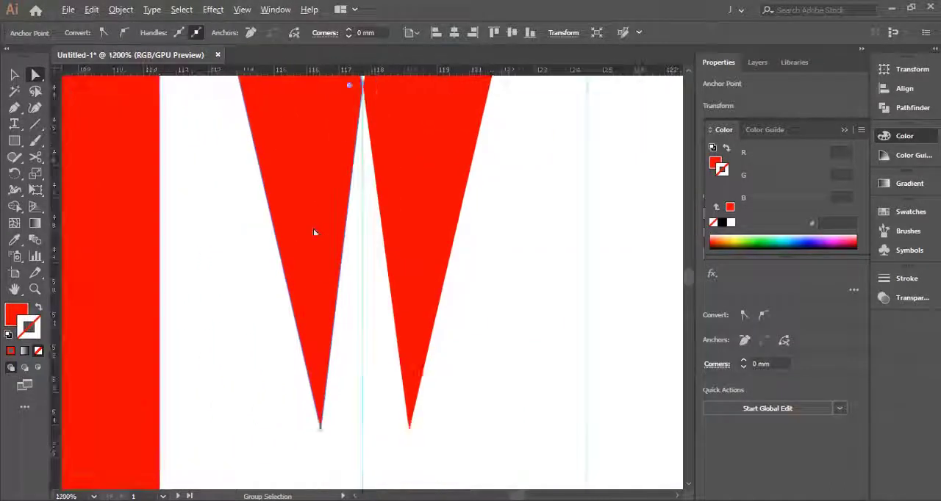
{"action": "left_click", "coordinate": [409, 428]}
{"action": "left_click_drag", "start_coordinate": [361, 429], "coordinate": [378, 427]}
{"action": "left_click", "coordinate": [363, 431]}
{"action": "scroll", "coordinate": [362, 430], "scroll_direction": "up", "scroll_amount": 4}
{"action": "left_click", "coordinate": [380, 434]}
{"action": "left_click", "coordinate": [367, 436]}
{"action": "left_click", "coordinate": [397, 420]}
{"action": "scroll", "coordinate": [409, 413], "scroll_direction": "down", "scroll_amount": 8}
{"action": "left_click_drag", "start_coordinate": [410, 306], "coordinate": [361, 318]}
- Raise the notch anchor points where the two diagonal strokes meet and delete the central vertical guide
{"action": "left_click", "coordinate": [364, 374]}
{"action": "scroll", "coordinate": [356, 376], "scroll_direction": "up", "scroll_amount": 2}
{"action": "left_click", "coordinate": [361, 374]}
{"action": "scroll", "coordinate": [363, 320], "scroll_direction": "down", "scroll_amount": 2}
{"action": "left_click", "coordinate": [356, 344]}
{"action": "left_click", "coordinate": [366, 344]}
{"action": "left_click", "coordinate": [361, 300]}
{"action": "scroll", "coordinate": [360, 298], "scroll_direction": "up", "scroll_amount": 6}
{"action": "key", "text": "Delete"}
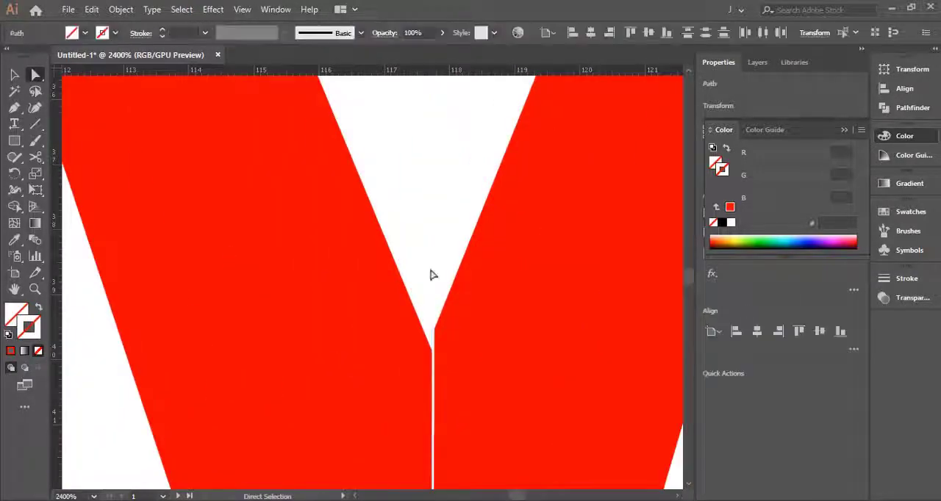
- Move the left diagonal's notch anchor point to meet the right diagonal's notch corner
{"action": "left_click", "coordinate": [365, 271]}
{"action": "left_click_drag", "start_coordinate": [433, 347], "coordinate": [371, 241]}
{"action": "left_click", "coordinate": [374, 221]}
- Align the two diagonals' lower tip anchor points to close the sliver of gap between them
{"action": "scroll", "coordinate": [393, 380], "scroll_direction": "down", "scroll_amount": 7}
{"action": "scroll", "coordinate": [395, 380], "scroll_direction": "up", "scroll_amount": 5}
{"action": "left_click", "coordinate": [354, 403]}
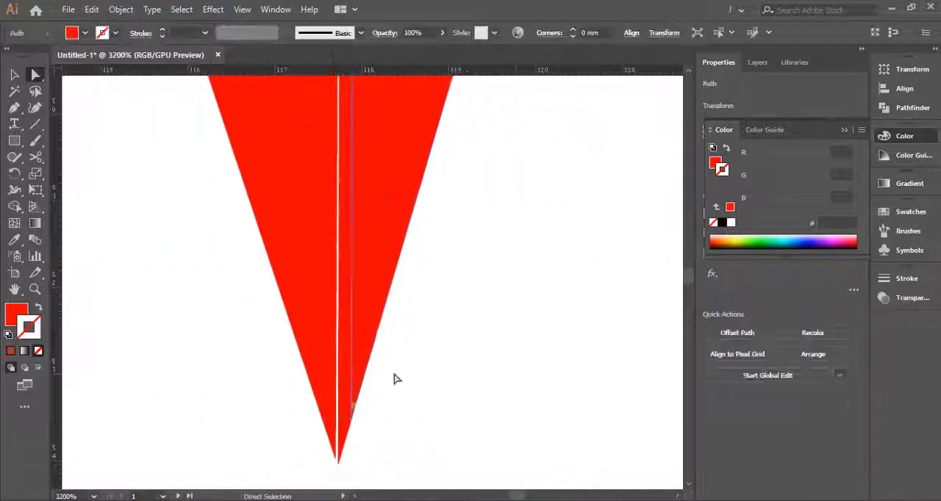
{"action": "left_click", "coordinate": [367, 401]}
{"action": "left_click_drag", "start_coordinate": [338, 396], "coordinate": [398, 312]}
{"action": "left_click", "coordinate": [393, 368]}
{"action": "left_click_drag", "start_coordinate": [398, 381], "coordinate": [399, 380]}
{"action": "left_click", "coordinate": [478, 370]}
{"action": "scroll", "coordinate": [441, 355], "scroll_direction": "down", "scroll_amount": 10}
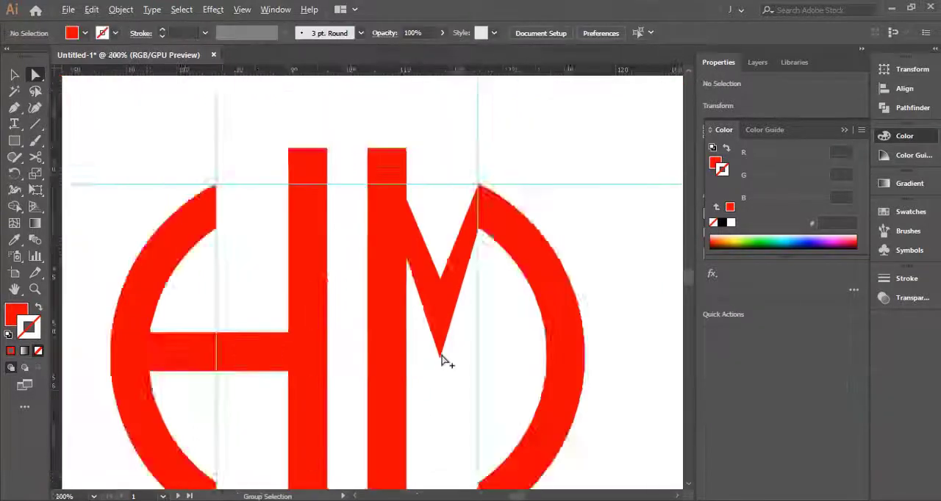
- Move the left diagonal's two upper anchor points onto the right edge of the right bar
{"action": "scroll", "coordinate": [433, 209], "scroll_direction": "up", "scroll_amount": 2}
{"action": "left_click_drag", "start_coordinate": [388, 253], "coordinate": [454, 305]}
{"action": "key", "text": "v"}
{"action": "left_click", "coordinate": [453, 305]}
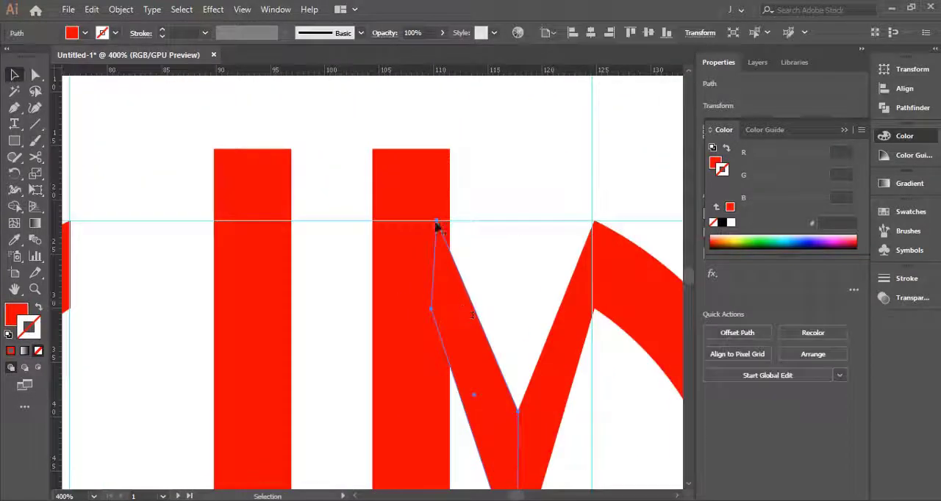
{"action": "key", "text": "a"}
{"action": "left_click_drag", "start_coordinate": [437, 221], "coordinate": [449, 220]}
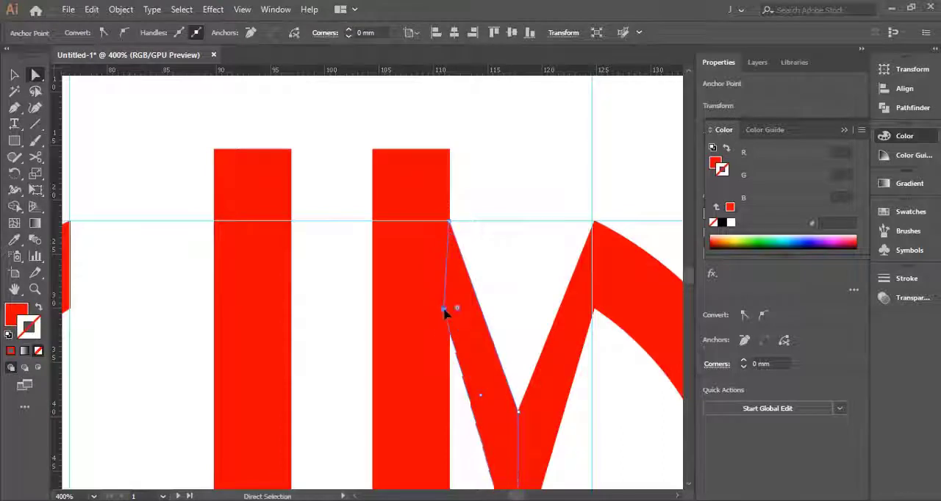
{"action": "left_click_drag", "start_coordinate": [454, 310], "coordinate": [449, 312]}
{"action": "left_click", "coordinate": [499, 288]}
- Draw a thin vertical rectangle about 1.7 × 11.2 mm above the left arc and swap its fill and stroke
{"action": "key", "text": "m"}
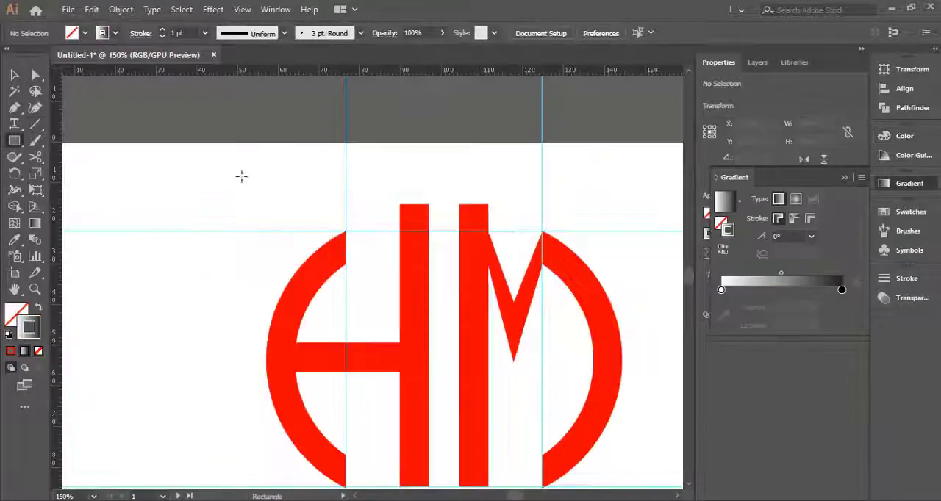
{"action": "left_click_drag", "start_coordinate": [258, 185], "coordinate": [266, 231]}
{"action": "left_click", "coordinate": [39, 308]}
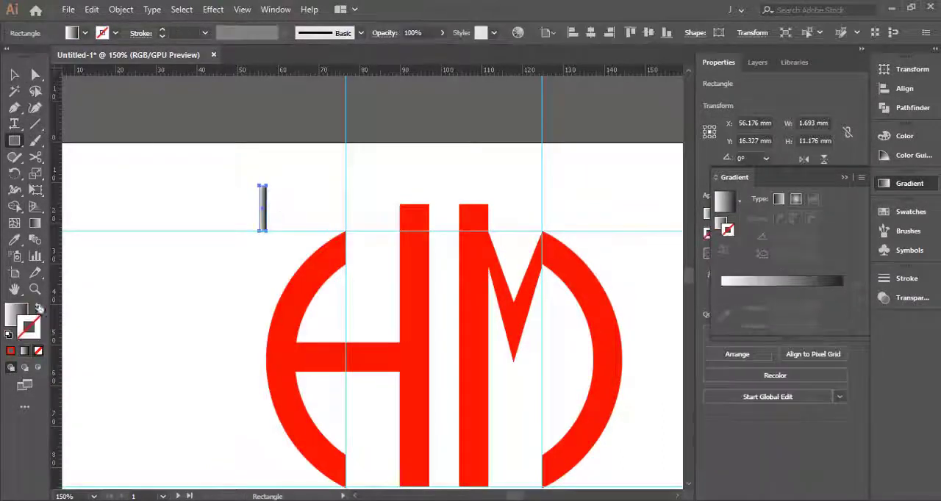
- Lengthen and rotate the thin rectangle to about 314°, laying it diagonally across the lower left arc and the right bar's upper part
{"action": "key", "text": "e"}
{"action": "left_click_drag", "start_coordinate": [272, 161], "coordinate": [373, 214]}
{"action": "left_click_drag", "start_coordinate": [326, 246], "coordinate": [478, 236]}
{"action": "left_click_drag", "start_coordinate": [450, 291], "coordinate": [454, 272]}
{"action": "key", "text": "v"}
{"action": "left_click", "coordinate": [444, 189]}
{"action": "left_click", "coordinate": [444, 283]}
- Copy the diagonal strip and paste the duplicate directly in front of it
{"action": "left_click", "coordinate": [91, 9]}
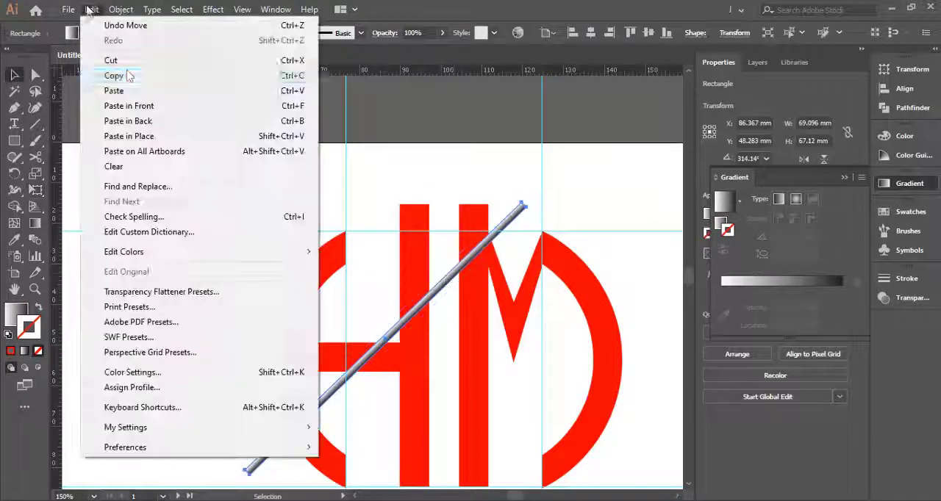
{"action": "left_click", "coordinate": [185, 75]}
{"action": "left_click", "coordinate": [91, 9]}
{"action": "left_click", "coordinate": [184, 107]}
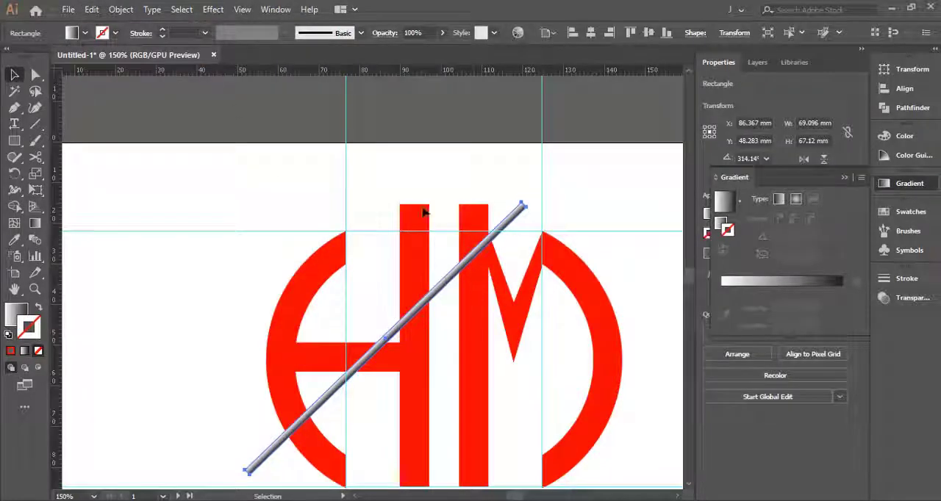
- Subtract one diagonal strip from the right bar with Minus Front
{"action": "left_click", "coordinate": [479, 226], "text": "shift"}
{"action": "left_click", "coordinate": [911, 108]}
{"action": "left_click", "coordinate": [748, 100]}
{"action": "left_click", "coordinate": [530, 191]}
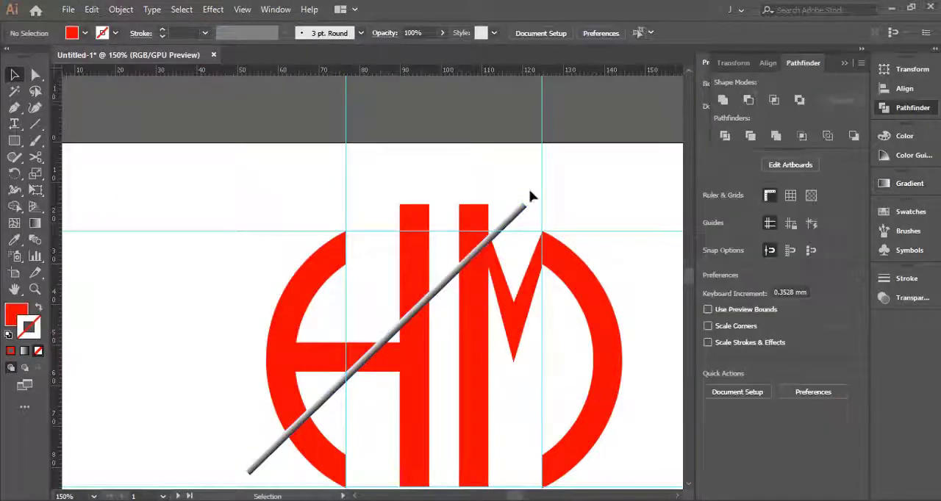
{"action": "left_click", "coordinate": [474, 216]}
{"action": "left_click", "coordinate": [472, 184]}
{"action": "key", "text": "a"}
{"action": "left_click", "coordinate": [477, 224]}
{"action": "left_click", "coordinate": [473, 178]}
{"action": "key", "text": "v"}
- Subtract the remaining diagonal strip from the left arc with Minus Front
{"action": "left_click", "coordinate": [367, 359]}
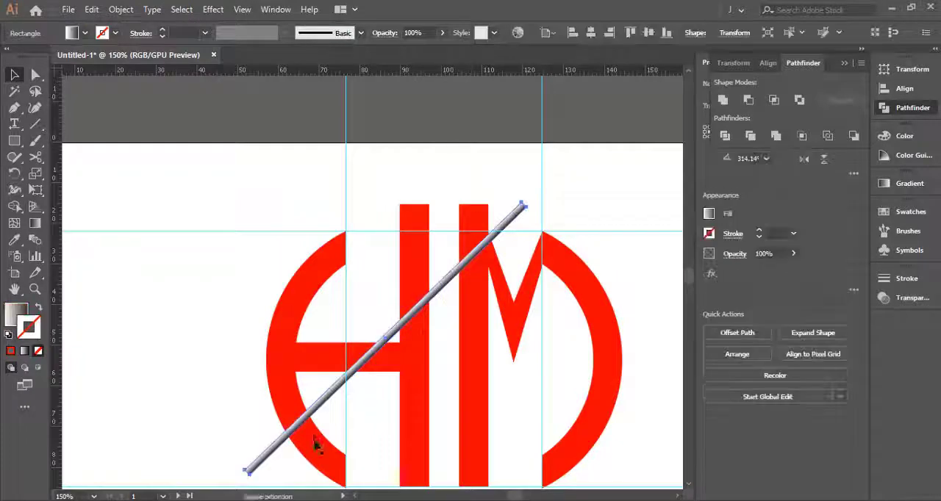
{"action": "left_click", "coordinate": [316, 443], "text": "shift"}
{"action": "left_click", "coordinate": [748, 100]}
{"action": "left_click", "coordinate": [603, 178]}
- Slant the right bar's severed top piece by moving its upper-right anchor point inward
{"action": "scroll", "coordinate": [488, 244], "scroll_direction": "up", "scroll_amount": 4}
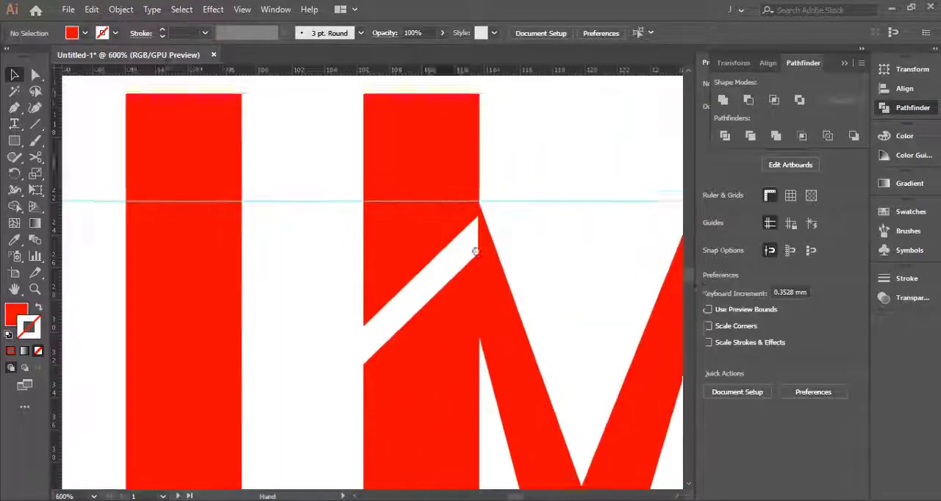
{"action": "left_click_drag", "start_coordinate": [485, 263], "coordinate": [442, 271]}
{"action": "scroll", "coordinate": [378, 390], "scroll_direction": "down", "scroll_amount": 2}
{"action": "key", "text": "a"}
{"action": "left_click", "coordinate": [394, 266]}
{"action": "left_click_drag", "start_coordinate": [406, 246], "coordinate": [371, 246]}
{"action": "left_click", "coordinate": [395, 264]}
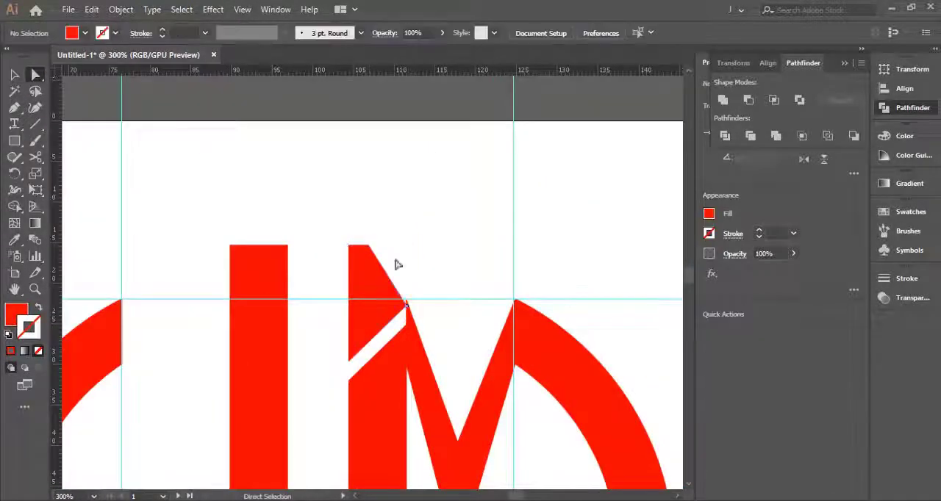
- Move the top piece's lower-right anchor point left, away from the diagonal stroke's peak
{"action": "left_click_drag", "start_coordinate": [437, 322], "coordinate": [365, 303]}
{"action": "scroll", "coordinate": [367, 301], "scroll_direction": "up", "scroll_amount": 2}
{"action": "left_click", "coordinate": [367, 300]}
{"action": "left_click", "coordinate": [391, 298]}
{"action": "left_click", "coordinate": [390, 259]}
{"action": "scroll", "coordinate": [390, 259], "scroll_direction": "down", "scroll_amount": 6}
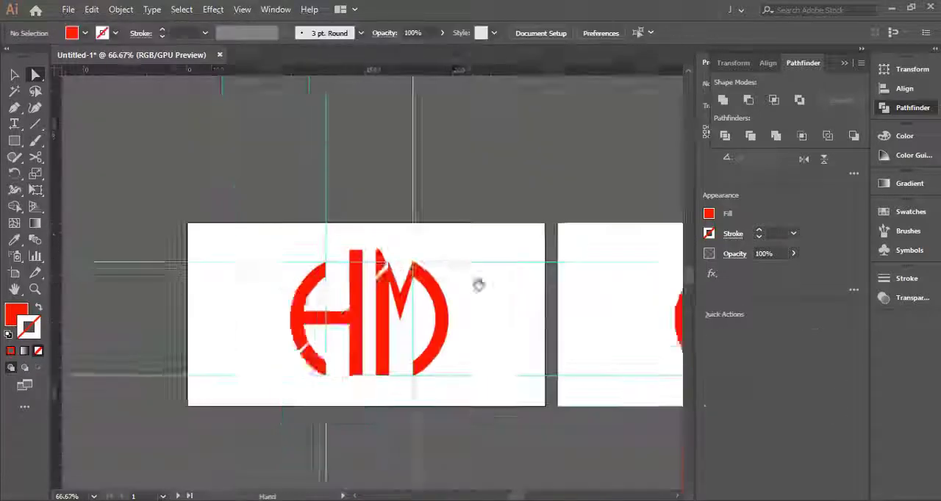
- Raise the cut bar's upper-right corner to the M's peak and adjust the top piece's lower-right anchor to even the gap
{"action": "left_click_drag", "start_coordinate": [478, 285], "coordinate": [379, 302]}
{"action": "scroll", "coordinate": [284, 280], "scroll_direction": "up", "scroll_amount": 5}
{"action": "left_click", "coordinate": [278, 361]}
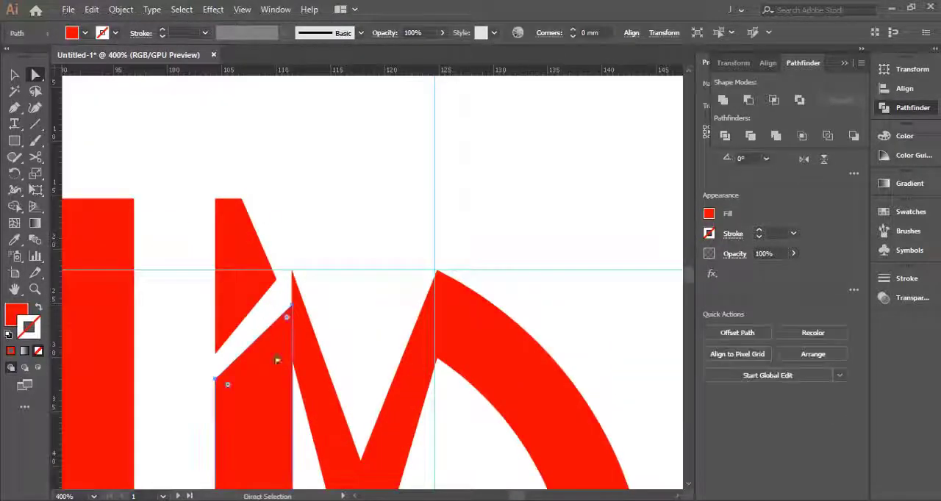
{"action": "left_click_drag", "start_coordinate": [291, 303], "coordinate": [300, 255]}
{"action": "left_click", "coordinate": [314, 285]}
{"action": "scroll", "coordinate": [256, 285], "scroll_direction": "up", "scroll_amount": 1}
{"action": "left_click", "coordinate": [255, 285]}
{"action": "left_click", "coordinate": [316, 236]}
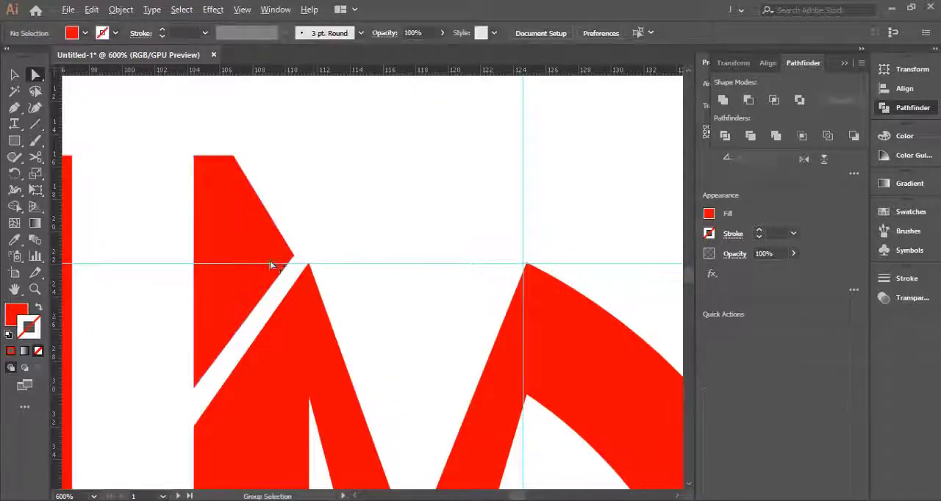
- Draw a straight pen path from the top piece's slanted edge to the M's left peak
{"action": "scroll", "coordinate": [284, 250], "scroll_direction": "up", "scroll_amount": 1}
{"action": "left_click", "coordinate": [272, 214]}
{"action": "left_click", "coordinate": [316, 268]}
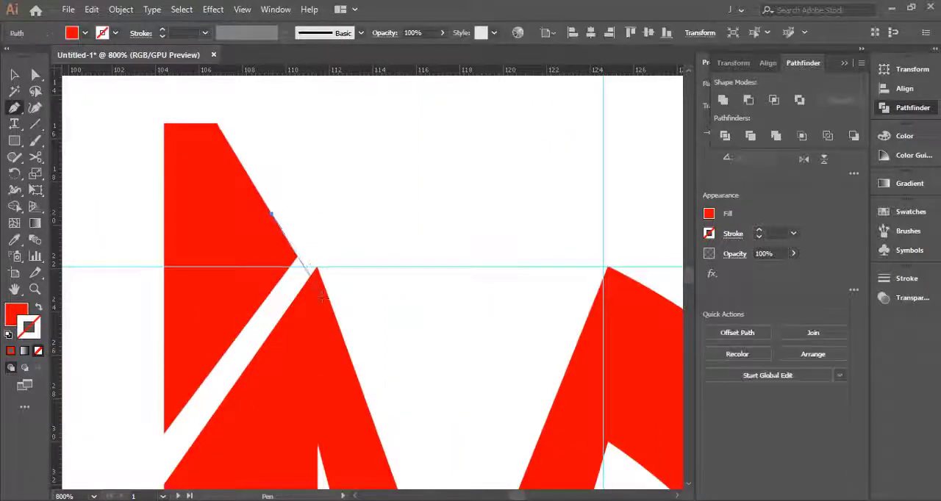
{"action": "left_click", "coordinate": [353, 250]}
{"action": "key", "text": "ctrl+z"}
{"action": "key", "text": "v"}
{"action": "left_click", "coordinate": [343, 252]}
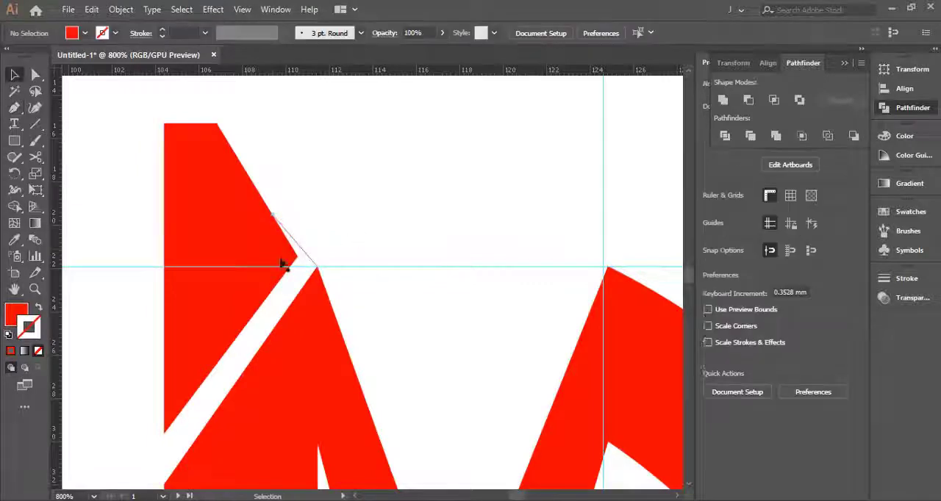
- Move the top piece's lower-right anchor point onto the straight reference path
{"action": "scroll", "coordinate": [282, 255], "scroll_direction": "up", "scroll_amount": 2}
{"action": "key", "text": "a"}
{"action": "left_click", "coordinate": [313, 261]}
{"action": "left_click", "coordinate": [350, 231]}
{"action": "scroll", "coordinate": [357, 237], "scroll_direction": "down", "scroll_amount": 7}
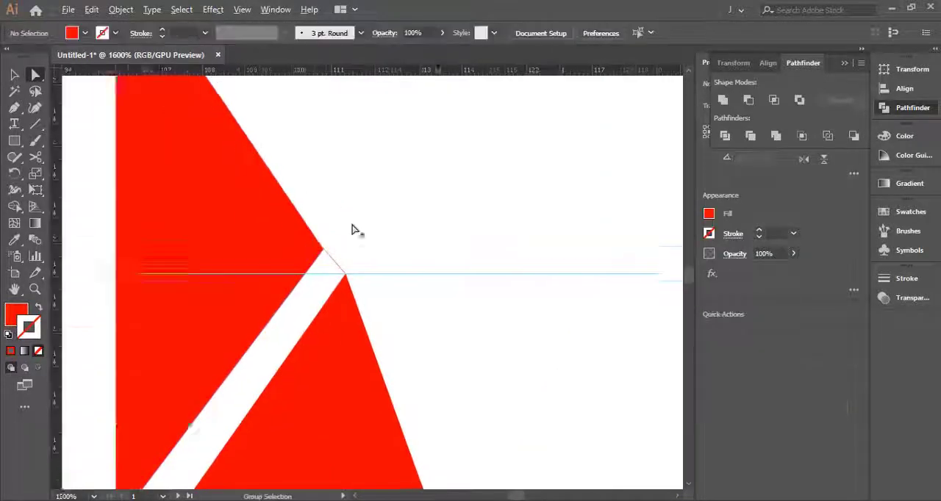
- Fill the right bar's severed top piece and the left arc's lower segment with blue
{"action": "left_click", "coordinate": [404, 158]}
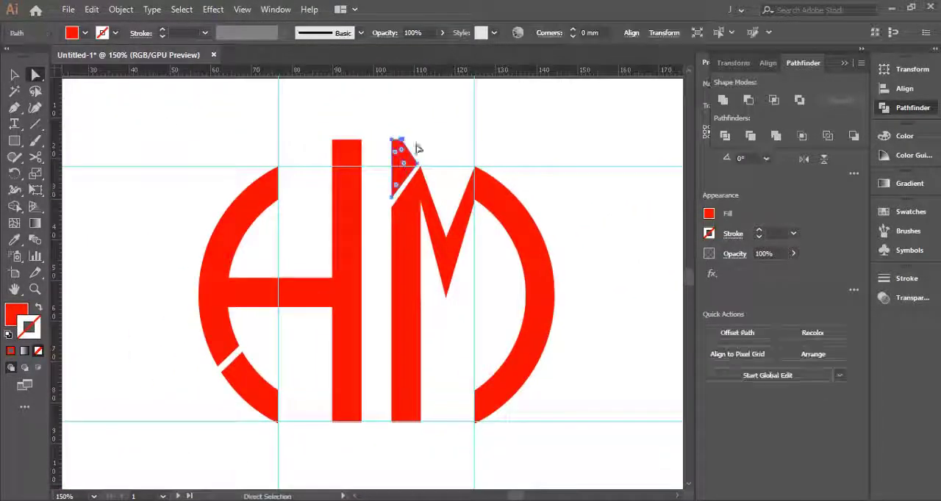
{"action": "left_click", "coordinate": [84, 33]}
{"action": "left_click", "coordinate": [86, 55]}
{"action": "left_click", "coordinate": [256, 237]}
{"action": "left_click", "coordinate": [250, 382]}
{"action": "left_click", "coordinate": [85, 33]}
{"action": "left_click", "coordinate": [86, 56]}
{"action": "left_click", "coordinate": [176, 134]}
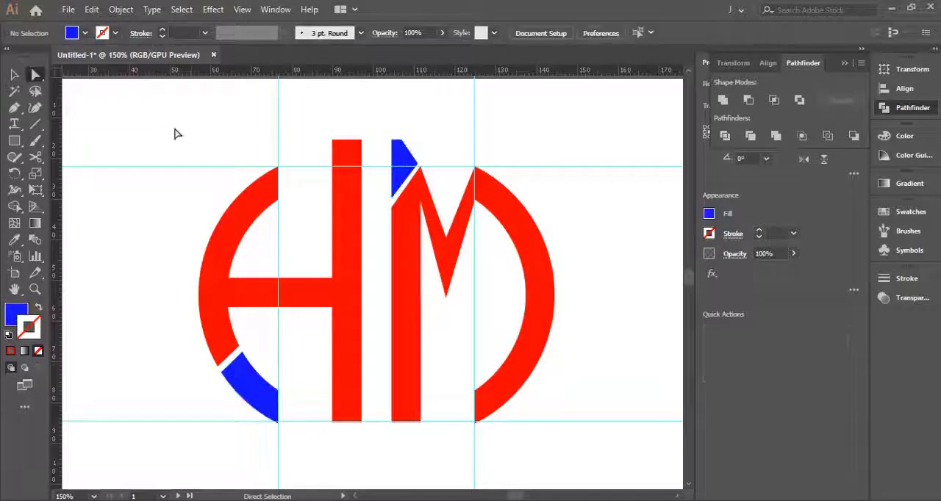
- Unite the two diagonal strokes of the M into one shape
{"action": "scroll", "coordinate": [447, 223], "scroll_direction": "up", "scroll_amount": 2}
{"action": "left_click", "coordinate": [476, 205]}
{"action": "left_click", "coordinate": [415, 206], "text": "shift"}
{"action": "left_click", "coordinate": [723, 100]}
- Raise the united V shape's inner notch slightly and pull its lower tip upward to shorten it
{"action": "left_click", "coordinate": [444, 253]}
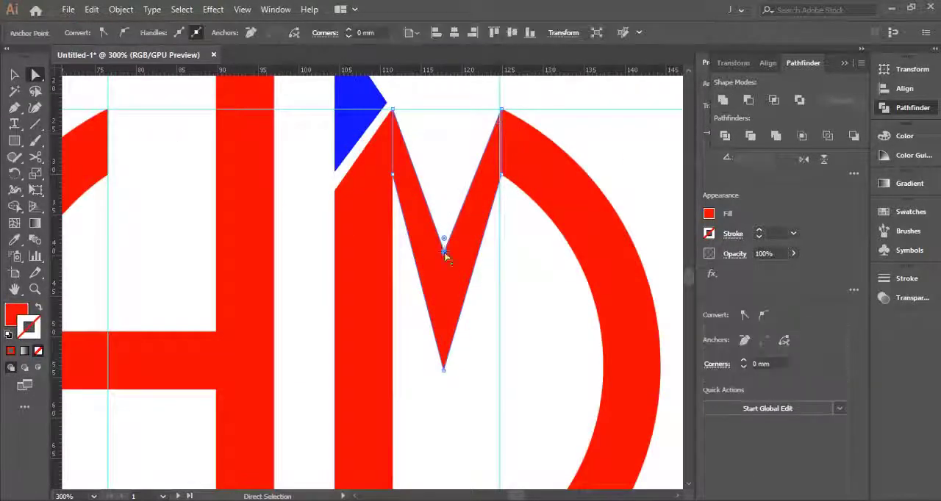
{"action": "mouse_move", "coordinate": [444, 252]}
{"action": "left_mouse_down"}
{"action": "mouse_move", "coordinate": [444, 192]}
{"action": "mouse_move", "coordinate": [445, 241]}
{"action": "left_mouse_up"}
{"action": "left_click", "coordinate": [444, 219], "text": "shift"}
{"action": "left_click", "coordinate": [444, 371]}
{"action": "left_click_drag", "start_coordinate": [444, 371], "coordinate": [441, 314]}
{"action": "left_click", "coordinate": [452, 345]}
{"action": "scroll", "coordinate": [458, 359], "scroll_direction": "down", "scroll_amount": 4}
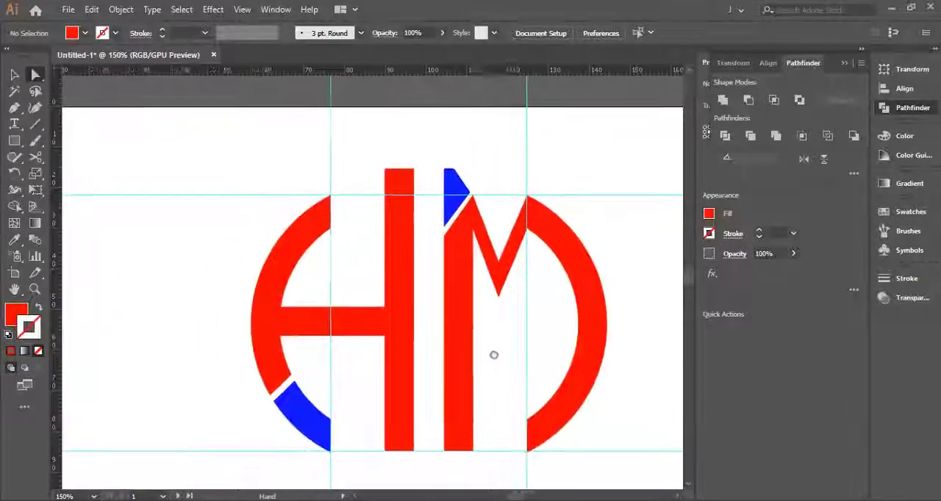
- Hide the guides and select every part of the logo
{"action": "key", "text": "ctrl+0"}
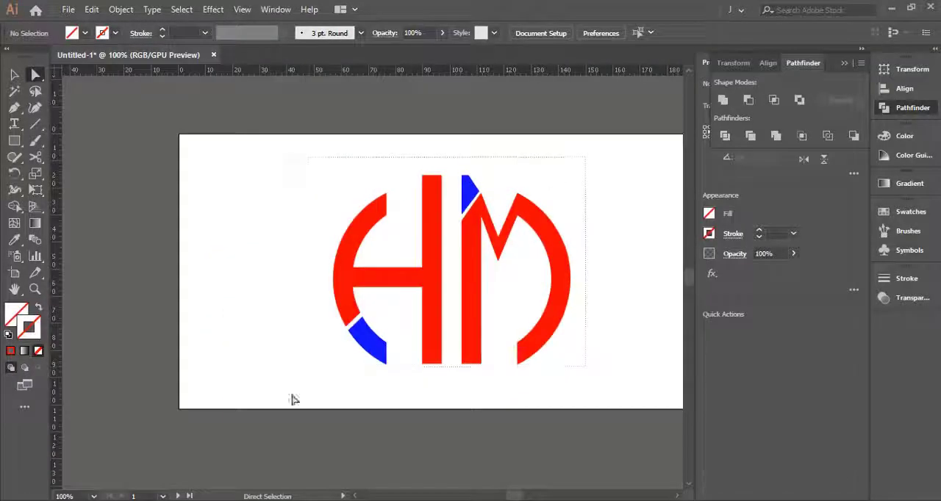
{"action": "left_click_drag", "start_coordinate": [294, 400], "coordinate": [292, 401]}
{"action": "left_click", "coordinate": [92, 11]}
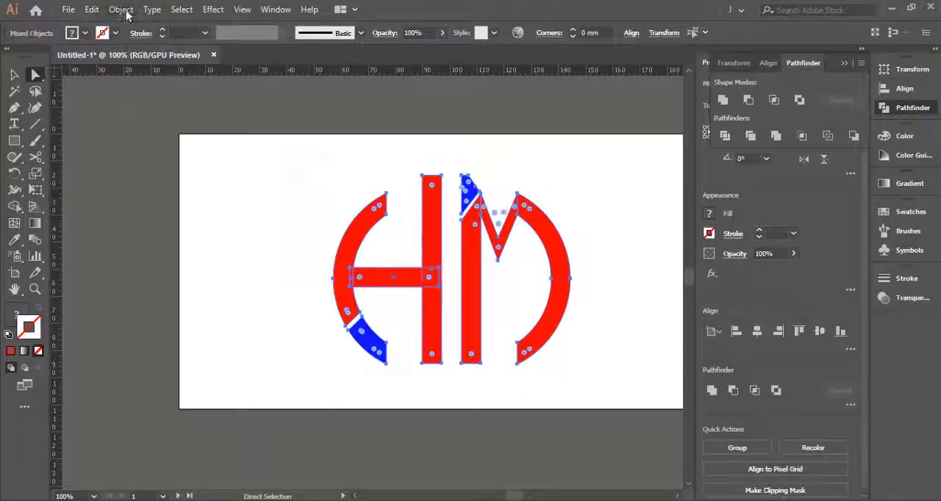
{"action": "mouse_move", "coordinate": [126, 12]}
{"action": "left_click", "coordinate": [151, 46]}
{"action": "left_click", "coordinate": [269, 181]}
- Export the logo with Save for Web as a PNG-24 with transparency
{"action": "left_click", "coordinate": [66, 11]}
{"action": "mouse_move", "coordinate": [182, 254]}
{"action": "left_click", "coordinate": [315, 280]}
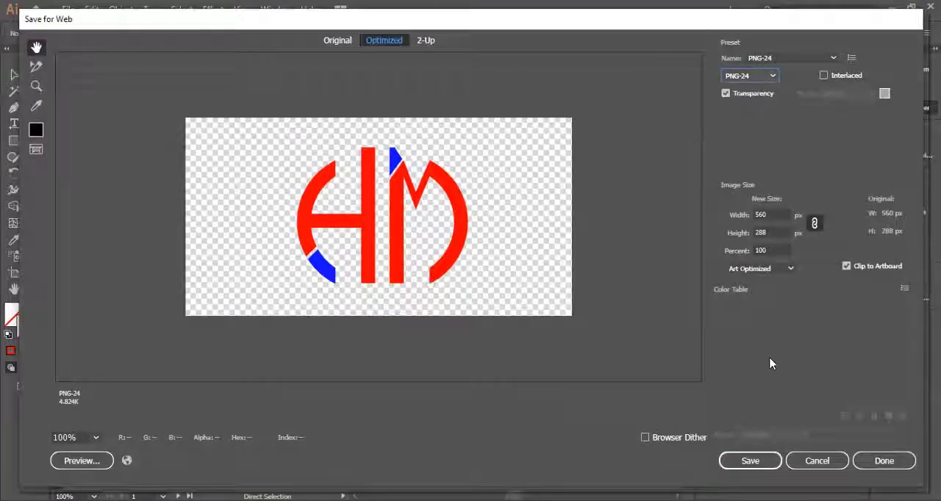
{"action": "left_click", "coordinate": [750, 460]}
{"action": "left_click", "coordinate": [92, 169]}
{"action": "left_click", "coordinate": [487, 441]}
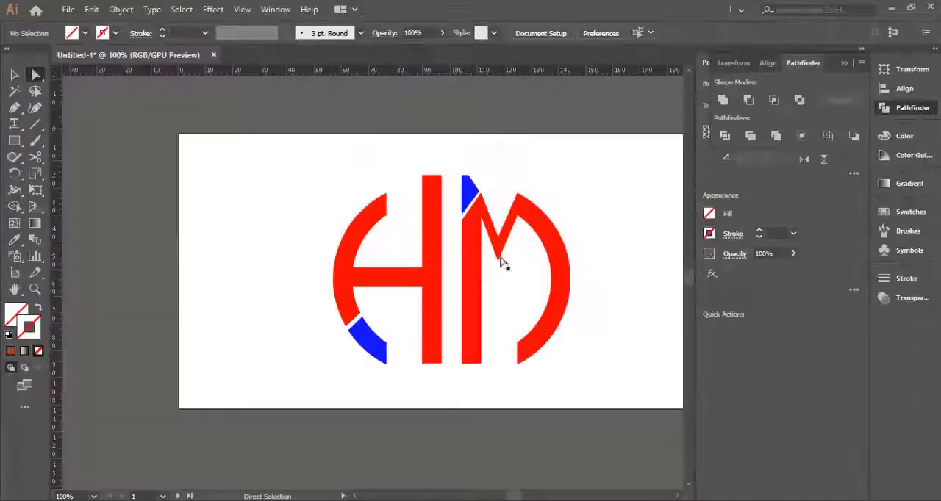
- Switch to Photoshop and place the exported Untitled-1 logo into Vector Smart Object.psb
{"action": "left_click", "coordinate": [67, 9]}
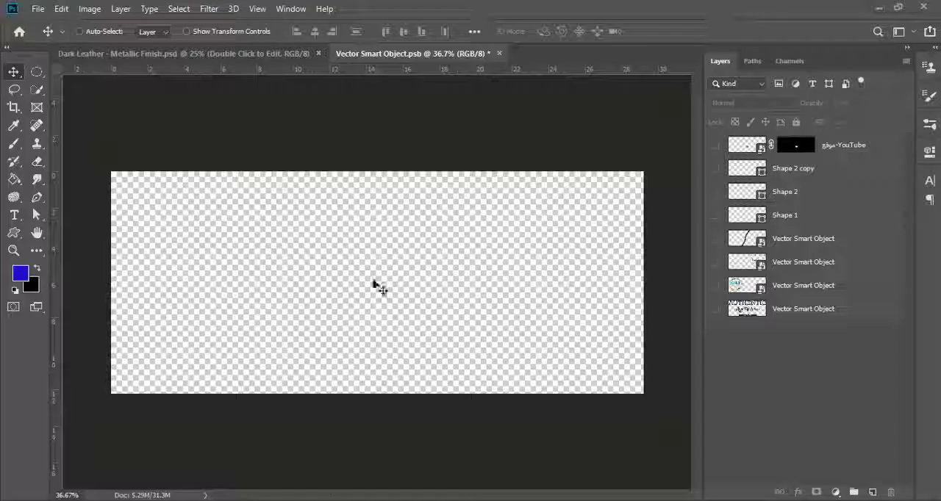
{"action": "left_click", "coordinate": [37, 10]}
{"action": "left_click", "coordinate": [94, 272]}
{"action": "left_click", "coordinate": [399, 331]}
{"action": "left_click", "coordinate": [810, 480]}
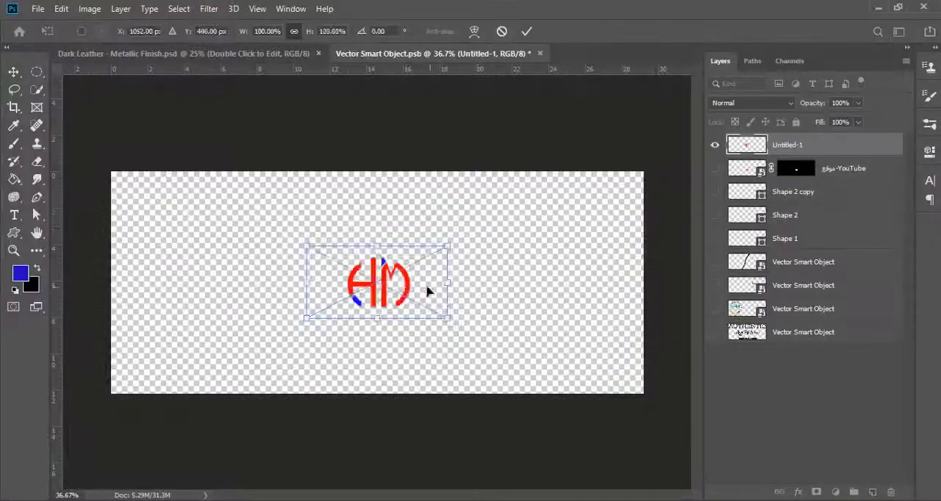
- Enlarge the placed logo to nearly fill the canvas height and save the smart object to update the mockup
{"action": "left_click_drag", "start_coordinate": [448, 248], "coordinate": [652, 144]}
{"action": "left_click", "coordinate": [526, 31]}
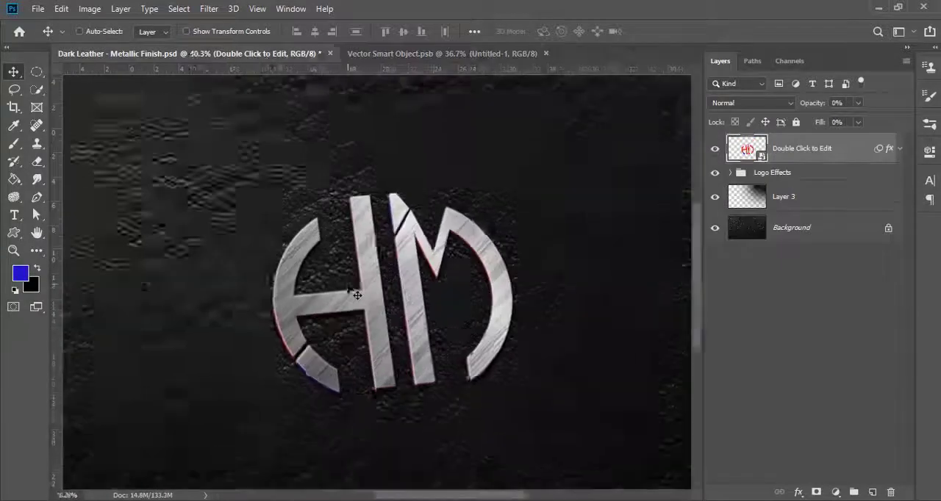
{"action": "scroll", "coordinate": [351, 290], "scroll_direction": "up", "scroll_amount": 7}
{"action": "scroll", "coordinate": [350, 290], "scroll_direction": "down", "scroll_amount": 9}
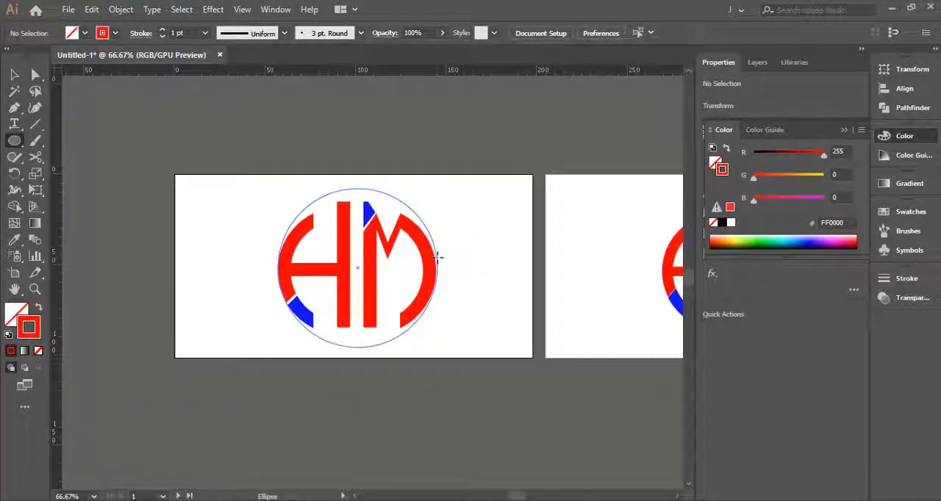
- Draw a circle around the HM logo with no fill and a 5 pt stroke using the White, Black gradient
{"action": "left_click_drag", "start_coordinate": [439, 258], "coordinate": [439, 257]}
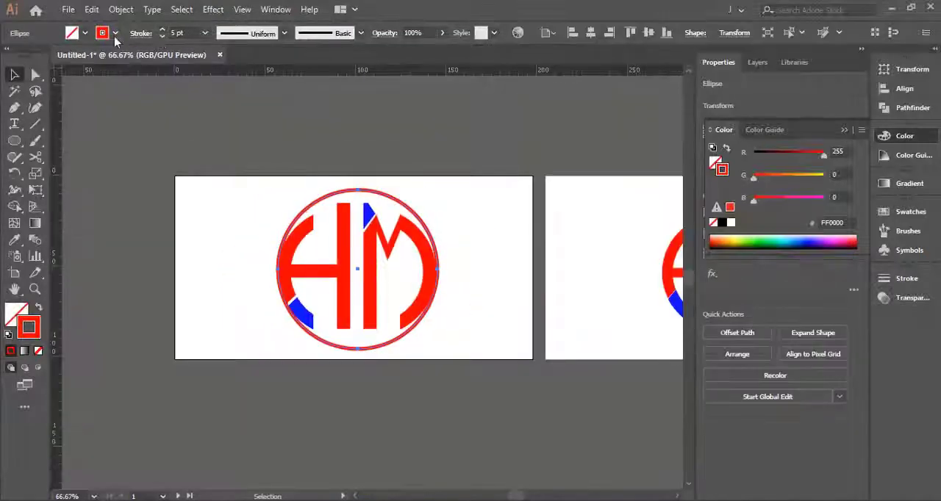
{"action": "left_click", "coordinate": [115, 33]}
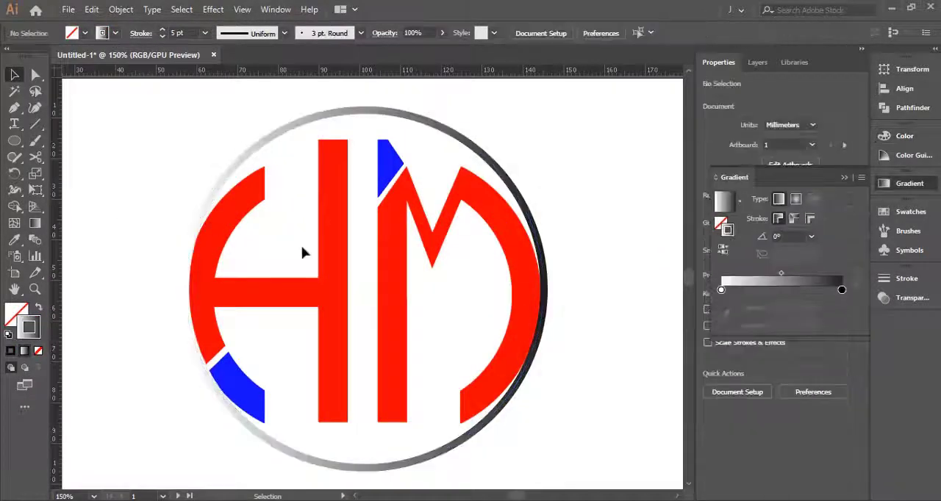
{"action": "scroll", "coordinate": [302, 253], "scroll_direction": "down", "scroll_amount": 2}
{"action": "scroll", "coordinate": [303, 253], "scroll_direction": "up", "scroll_amount": 2}
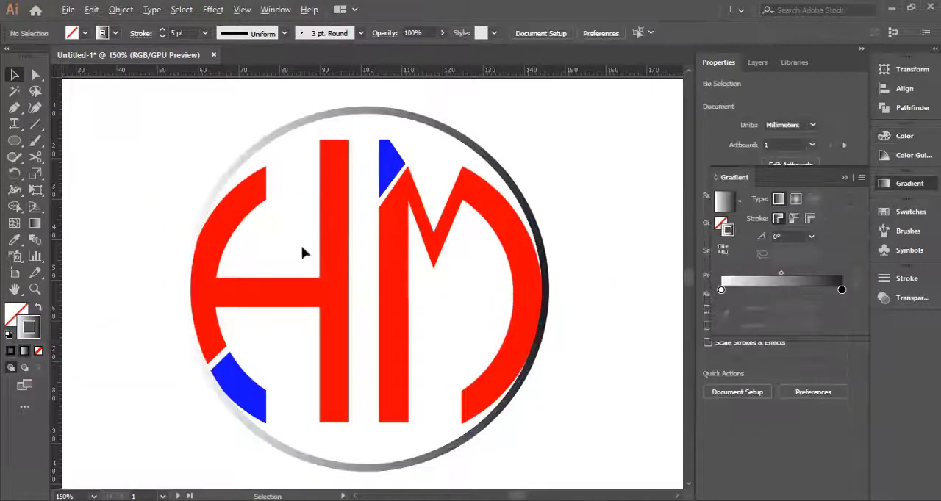
- Ungroup the H upright and the M stem from their accent pieces and fill both bars with the orange-yellow gradient swatch
{"action": "scroll", "coordinate": [303, 252], "scroll_direction": "down", "scroll_amount": 1}
{"action": "left_click", "coordinate": [319, 241]}
{"action": "right_click", "coordinate": [319, 241]}
{"action": "left_click", "coordinate": [374, 360]}
{"action": "left_click", "coordinate": [325, 232]}
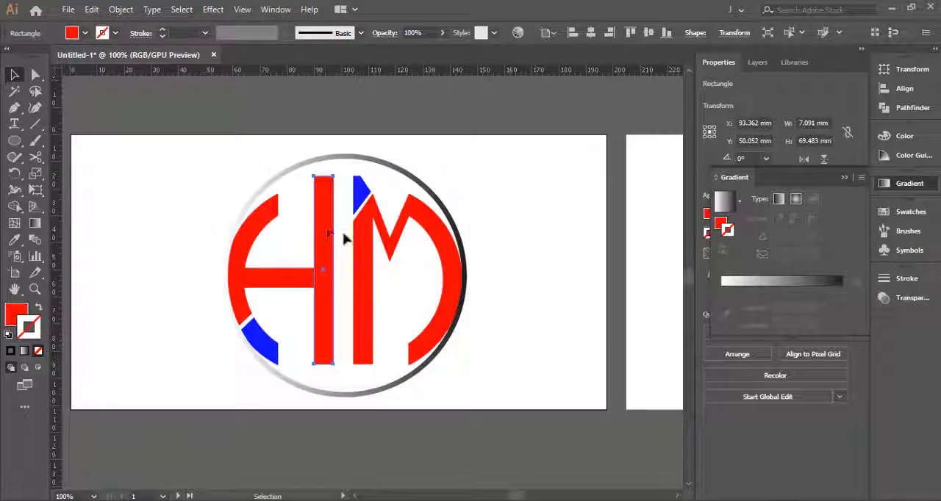
{"action": "left_click", "coordinate": [367, 257], "text": "shift"}
{"action": "right_click", "coordinate": [360, 224]}
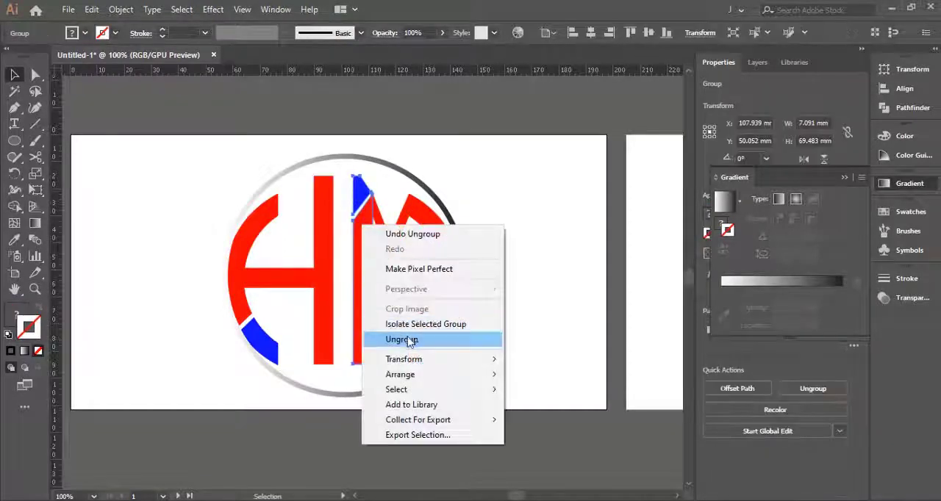
{"action": "left_click", "coordinate": [408, 365]}
{"action": "left_click", "coordinate": [71, 33]}
{"action": "left_click", "coordinate": [117, 105]}
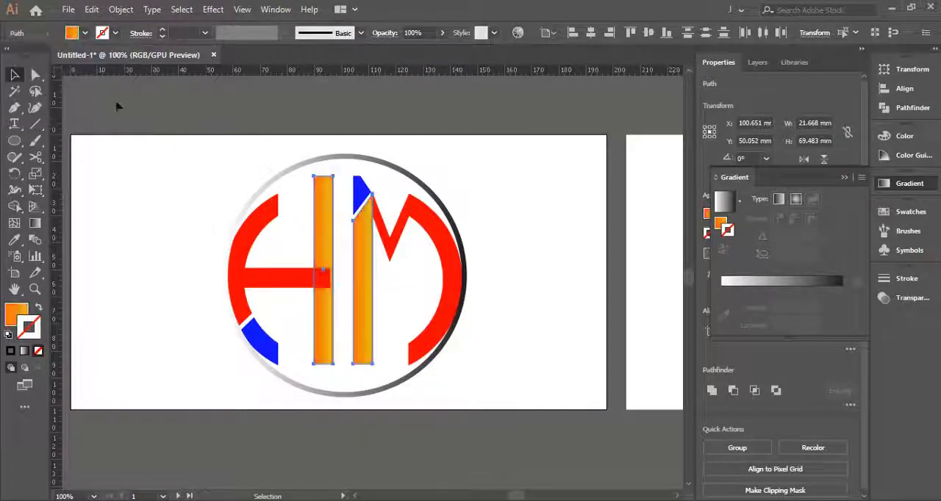
- Unite the H crossbar with its upright and fill the merged shape with the orange-yellow gradient swatch
{"action": "left_click", "coordinate": [279, 284]}
{"action": "left_click", "coordinate": [912, 108]}
{"action": "left_click", "coordinate": [723, 100]}
{"action": "left_click", "coordinate": [348, 221]}
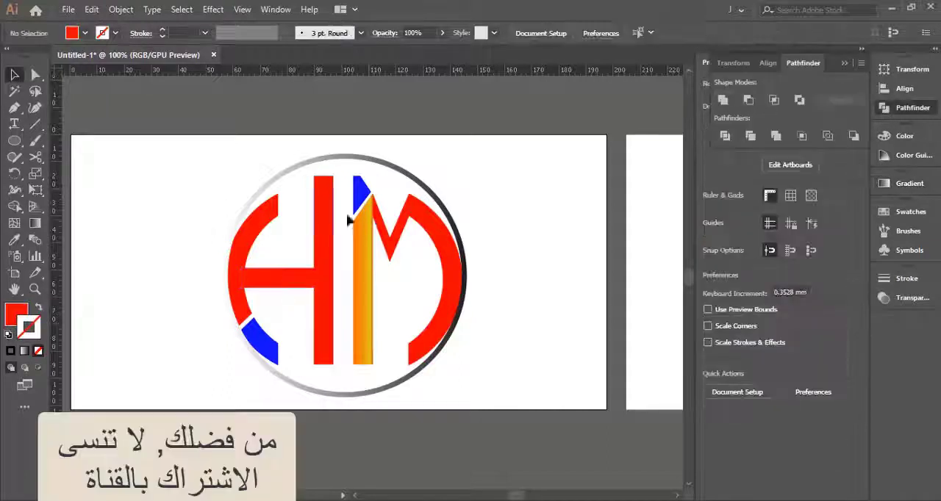
{"action": "left_click", "coordinate": [325, 223]}
{"action": "left_click", "coordinate": [84, 33]}
{"action": "left_click", "coordinate": [19, 86]}
{"action": "left_click", "coordinate": [185, 178]}
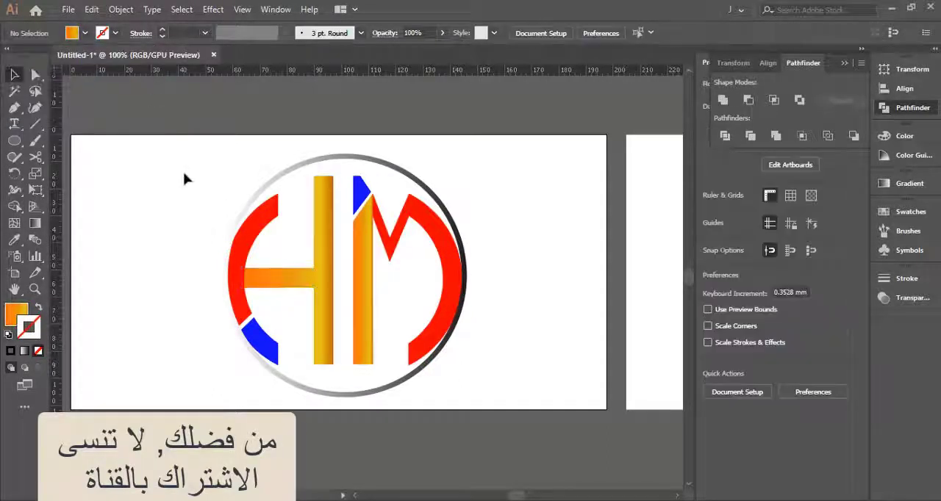
- Unite the M's outer arc with its zigzag diagonal into one shape
{"action": "left_click", "coordinate": [433, 231]}
{"action": "left_click", "coordinate": [398, 234], "text": "shift"}
{"action": "left_click", "coordinate": [723, 100]}
{"action": "left_click", "coordinate": [525, 180]}
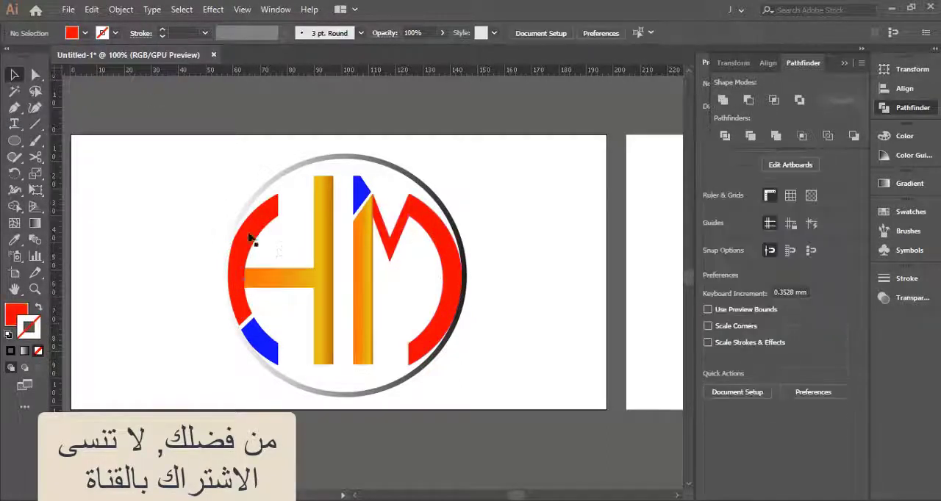
- Ungroup the H's curved side and fill the red part of that curve and the united M shape with the White, Black gradient
{"action": "left_click", "coordinate": [250, 236]}
{"action": "right_click", "coordinate": [260, 342]}
{"action": "left_click", "coordinate": [300, 236]}
{"action": "left_click", "coordinate": [255, 249]}
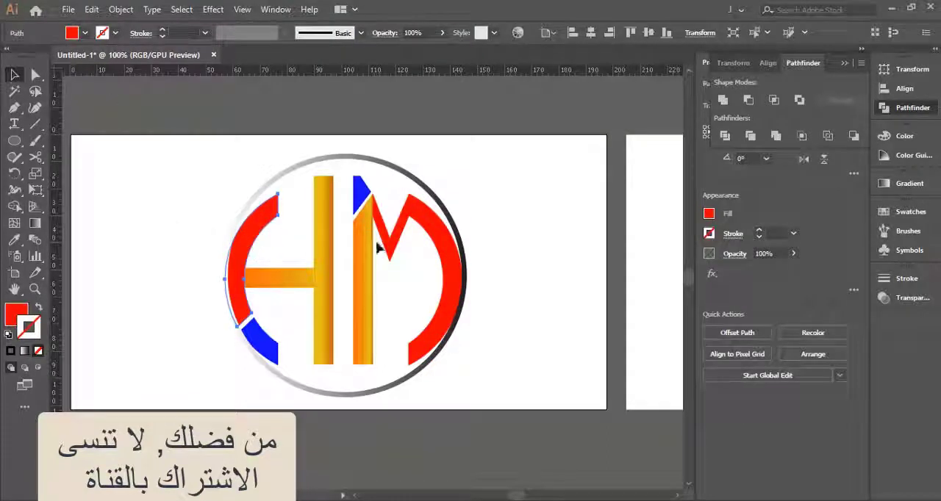
{"action": "left_click", "coordinate": [85, 32]}
{"action": "left_click", "coordinate": [29, 86]}
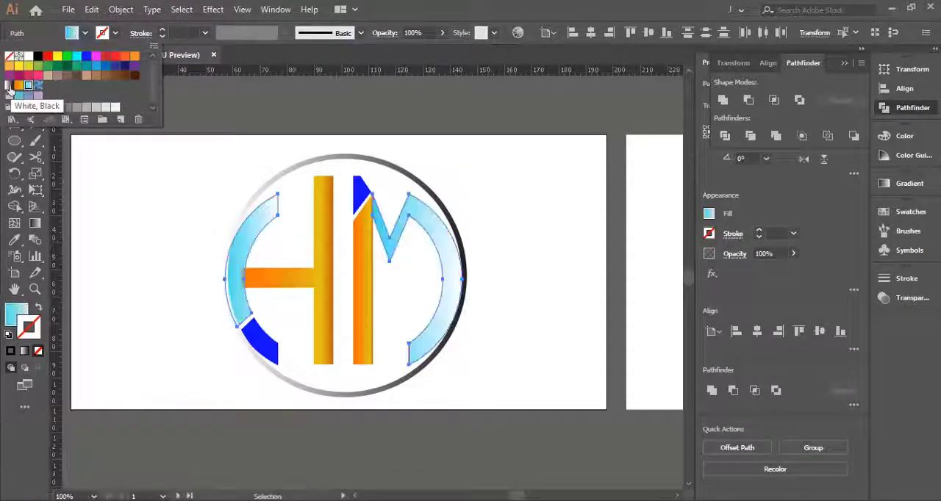
{"action": "left_click", "coordinate": [9, 87]}
- Fill the orange H bars and M stem with the White, Black gradient
{"action": "left_click", "coordinate": [324, 279]}
{"action": "left_click", "coordinate": [84, 32]}
{"action": "left_click", "coordinate": [9, 87]}
{"action": "left_click", "coordinate": [301, 194]}
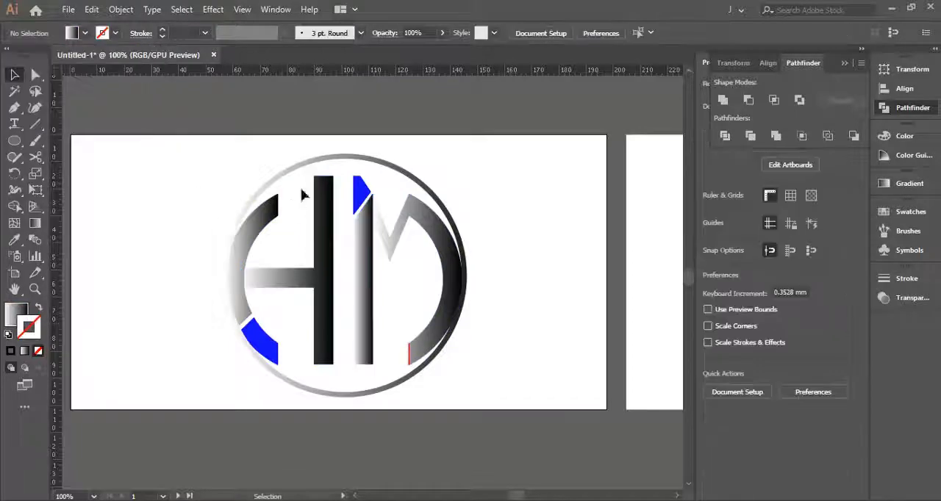
- Apply the White, Black gradient fill to the two blue accent pieces of the logo
{"action": "left_click", "coordinate": [361, 192]}
{"action": "left_click", "coordinate": [261, 344], "text": "shift"}
{"action": "left_click", "coordinate": [84, 32]}
{"action": "left_click", "coordinate": [9, 87]}
{"action": "left_click", "coordinate": [283, 234]}
- Change the outer circle's stroke to the orange-yellow gradient swatch
{"action": "scroll", "coordinate": [317, 244], "scroll_direction": "up", "scroll_amount": 2}
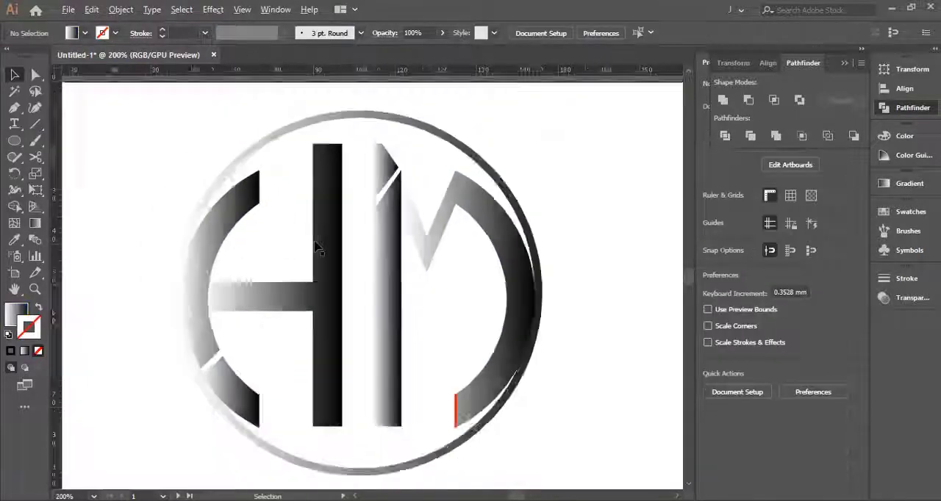
{"action": "scroll", "coordinate": [315, 247], "scroll_direction": "down", "scroll_amount": 2}
{"action": "left_click", "coordinate": [259, 190]}
{"action": "left_click", "coordinate": [115, 33]}
{"action": "left_click", "coordinate": [19, 86]}
{"action": "left_click", "coordinate": [178, 193]}
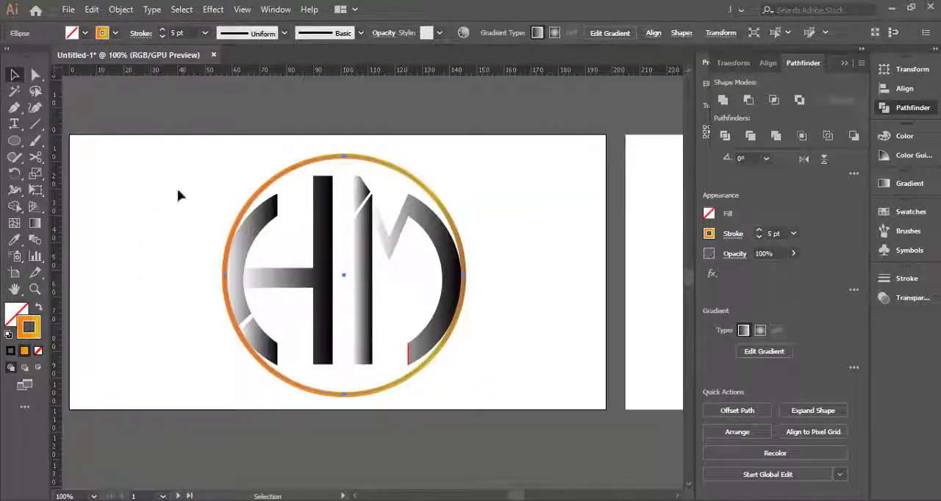
{"action": "left_click", "coordinate": [178, 193]}
- Group the outer circle and all the letter parts into one object
{"action": "left_click_drag", "start_coordinate": [460, 163], "coordinate": [253, 397]}
{"action": "right_click", "coordinate": [326, 287]}
{"action": "left_click", "coordinate": [363, 100]}
{"action": "left_click", "coordinate": [189, 166]}
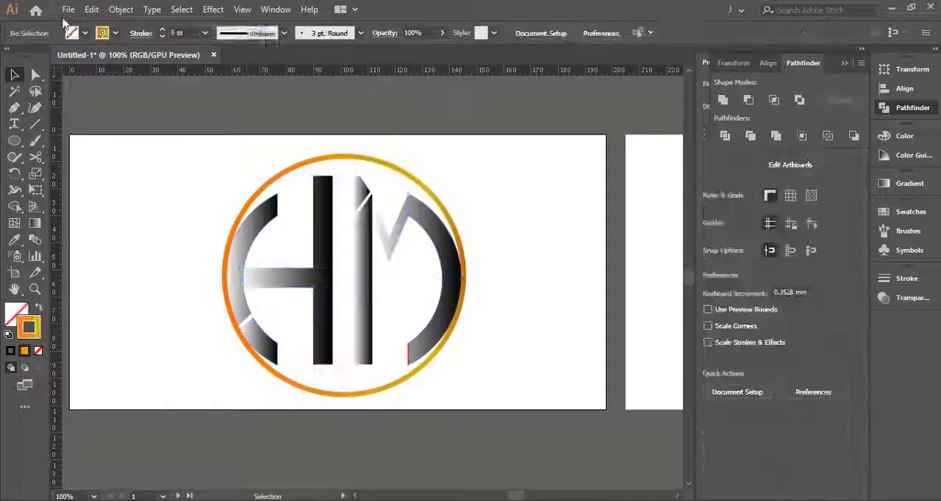
- Export the recoloured circular logo with Save for Web as Untitled-2
{"action": "left_click", "coordinate": [67, 9]}
{"action": "mouse_move", "coordinate": [84, 250]}
{"action": "left_click", "coordinate": [353, 279]}
{"action": "left_click", "coordinate": [757, 460]}
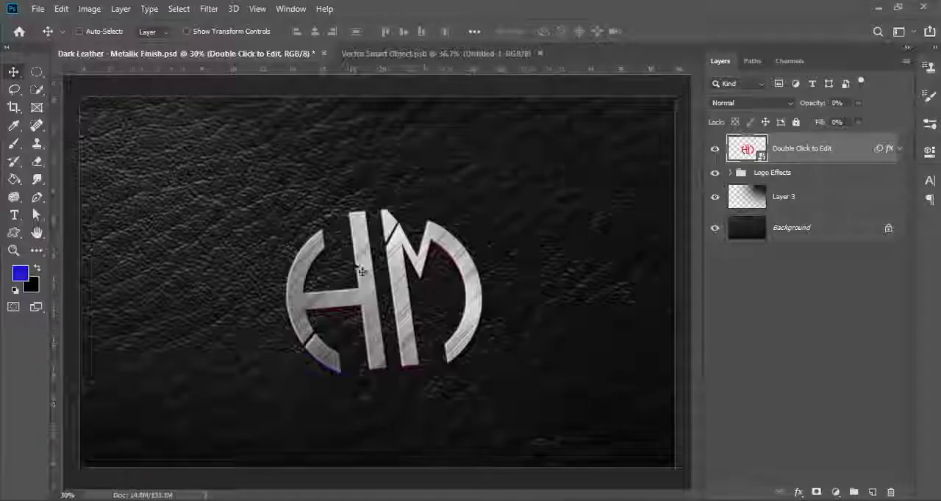
- Switch to Photoshop and place the exported Untitled-2 logo as an embedded object in Vector Smart Object.psb
{"action": "left_click", "coordinate": [441, 53]}
{"action": "left_click", "coordinate": [38, 8]}
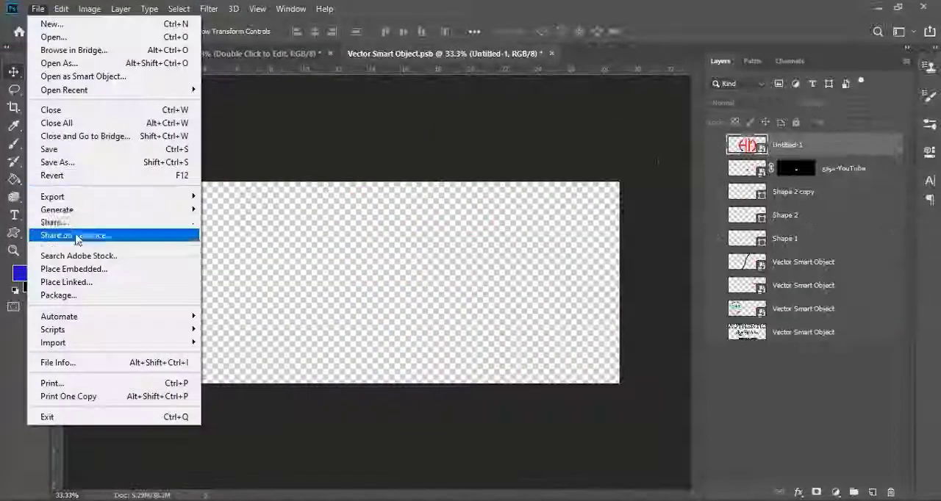
{"action": "left_click", "coordinate": [74, 269]}
{"action": "left_click", "coordinate": [487, 326]}
{"action": "left_click", "coordinate": [769, 475]}
- Enlarge the placed logo to nearly fill the canvas height and centre it on the canvas both ways
{"action": "left_click_drag", "start_coordinate": [448, 314], "coordinate": [570, 401]}
{"action": "left_click", "coordinate": [526, 31]}
{"action": "left_click", "coordinate": [474, 32]}
{"action": "left_click", "coordinate": [528, 157]}
{"action": "left_click", "coordinate": [521, 177]}
{"action": "left_click", "coordinate": [403, 31]}
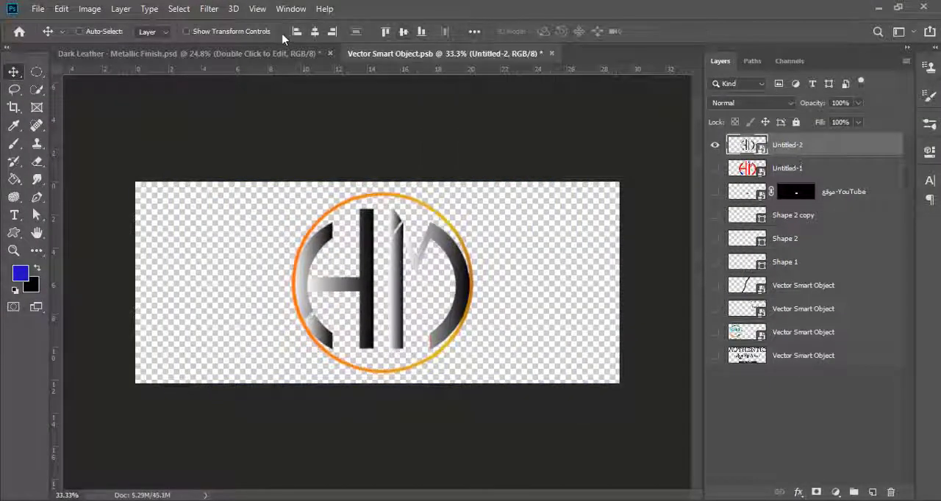
{"action": "left_click", "coordinate": [315, 32]}
- Close the smart object saving its changes, and inspect the metallic logo up close in the leather mockup
{"action": "left_click", "coordinate": [510, 52]}
{"action": "left_click", "coordinate": [405, 200]}
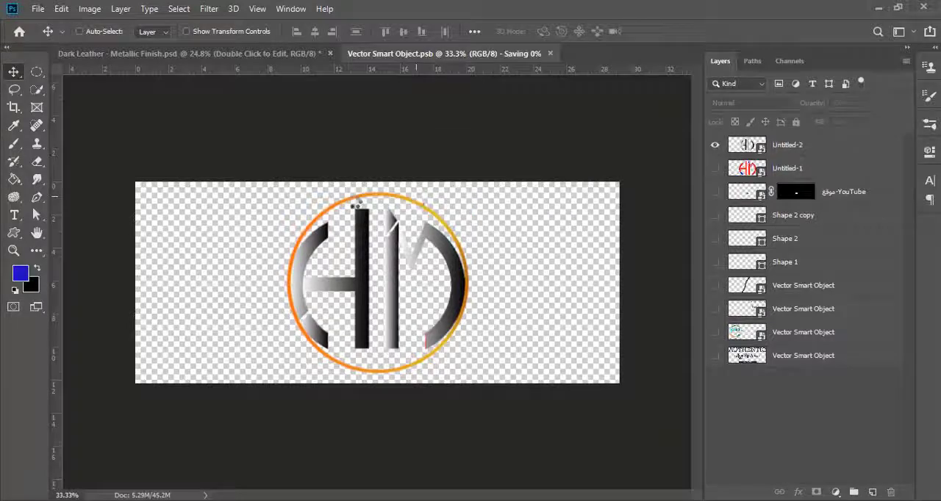
{"action": "scroll", "coordinate": [360, 240], "scroll_direction": "up", "scroll_amount": 5}
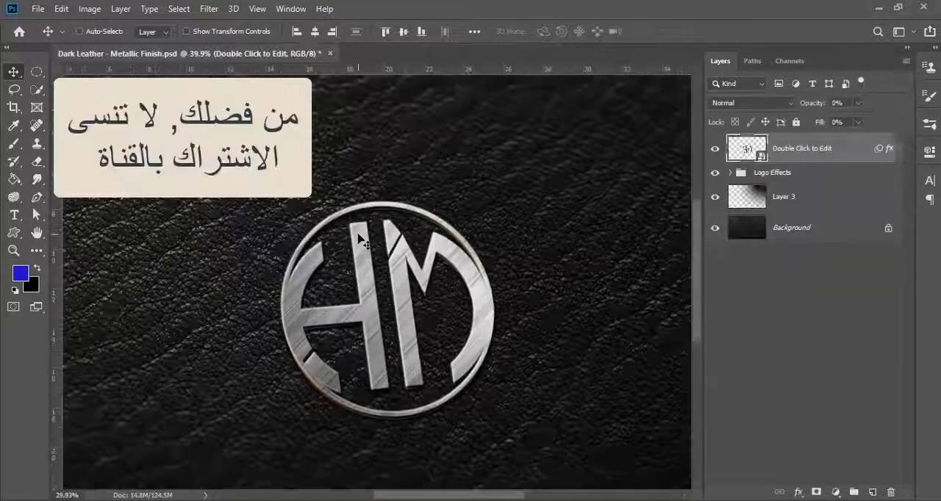
{"action": "scroll", "coordinate": [497, 368], "scroll_direction": "down", "scroll_amount": 1}
{"action": "scroll", "coordinate": [379, 372], "scroll_direction": "up", "scroll_amount": 2}
{"action": "scroll", "coordinate": [380, 372], "scroll_direction": "down", "scroll_amount": 4}
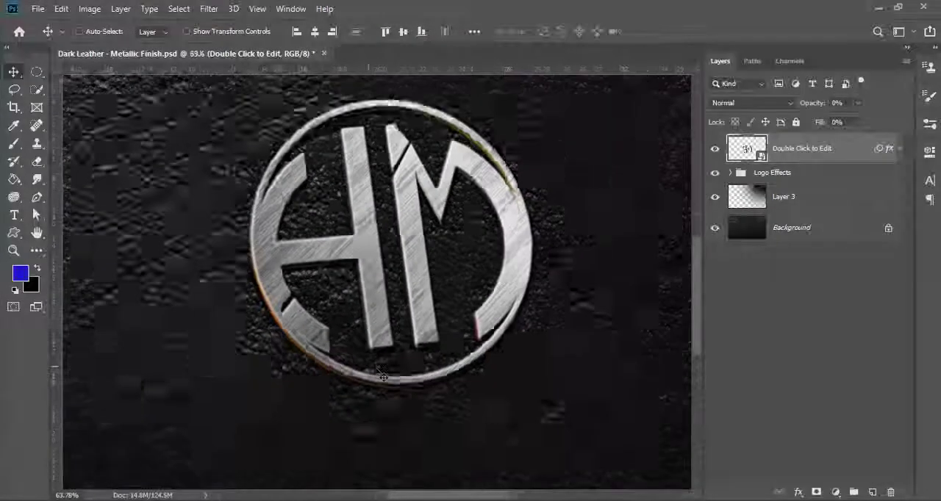